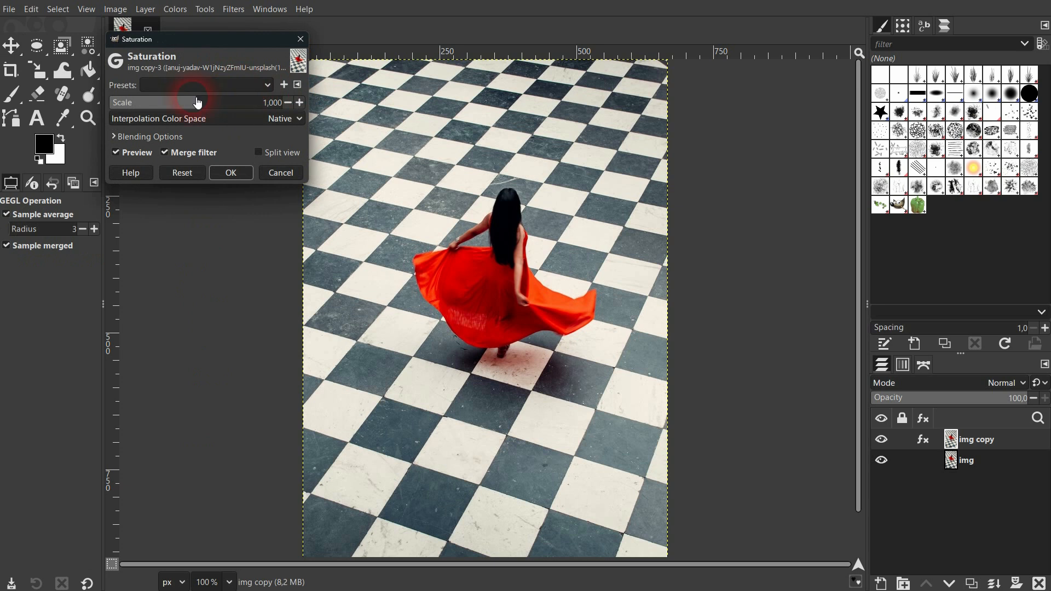
Step: Desaturate the img copy layer by setting the Saturation scale to 0, and compare it with the colour original underneath
{"action": "left_click_drag", "start_coordinate": [199, 102], "coordinate": [87, 101]}
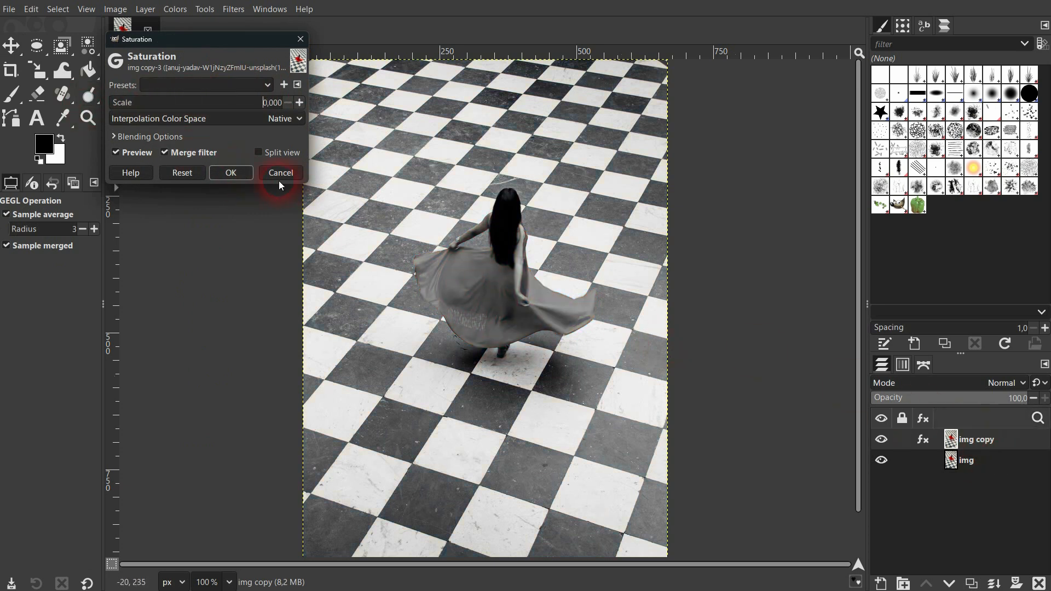
{"action": "left_click", "coordinate": [241, 172]}
{"action": "left_click", "coordinate": [882, 440]}
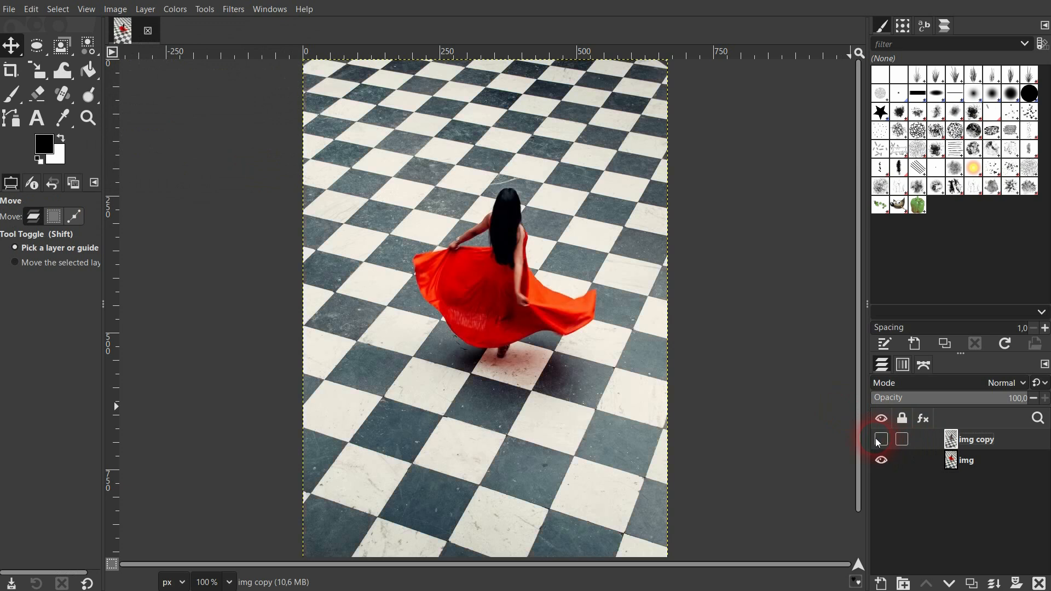
{"action": "left_click", "coordinate": [881, 441]}
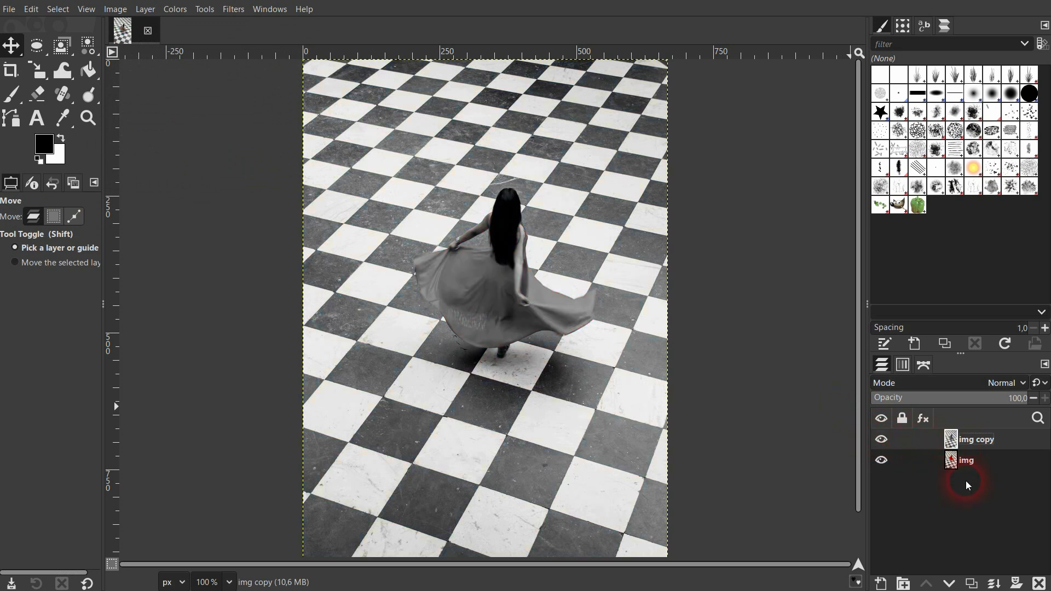
Step: Add a White (full opacity) layer mask to the img copy layer
{"action": "left_click", "coordinate": [989, 461]}
{"action": "left_click", "coordinate": [1009, 436]}
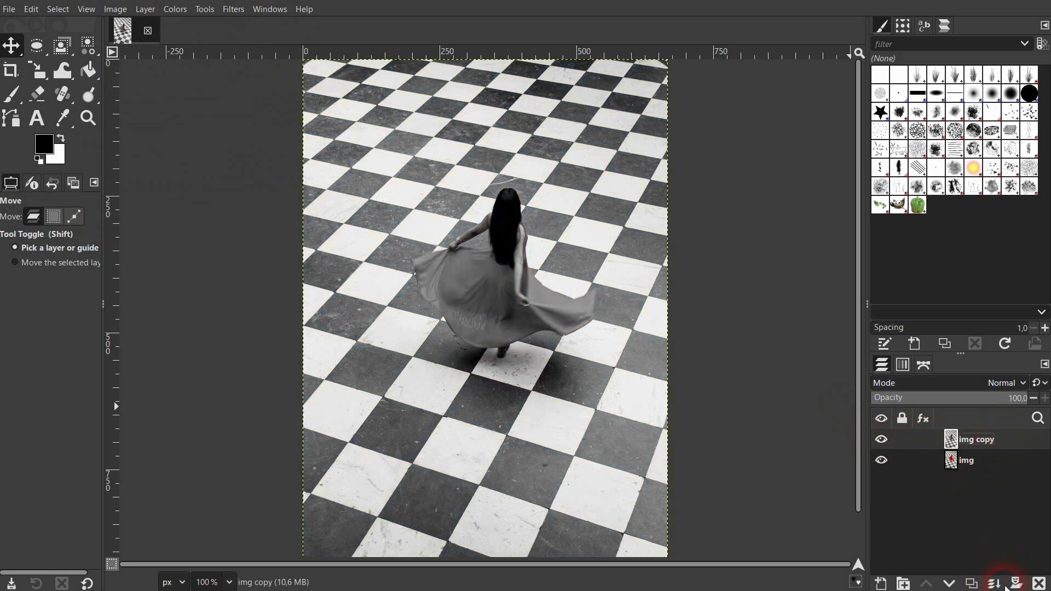
{"action": "left_click", "coordinate": [1016, 583]}
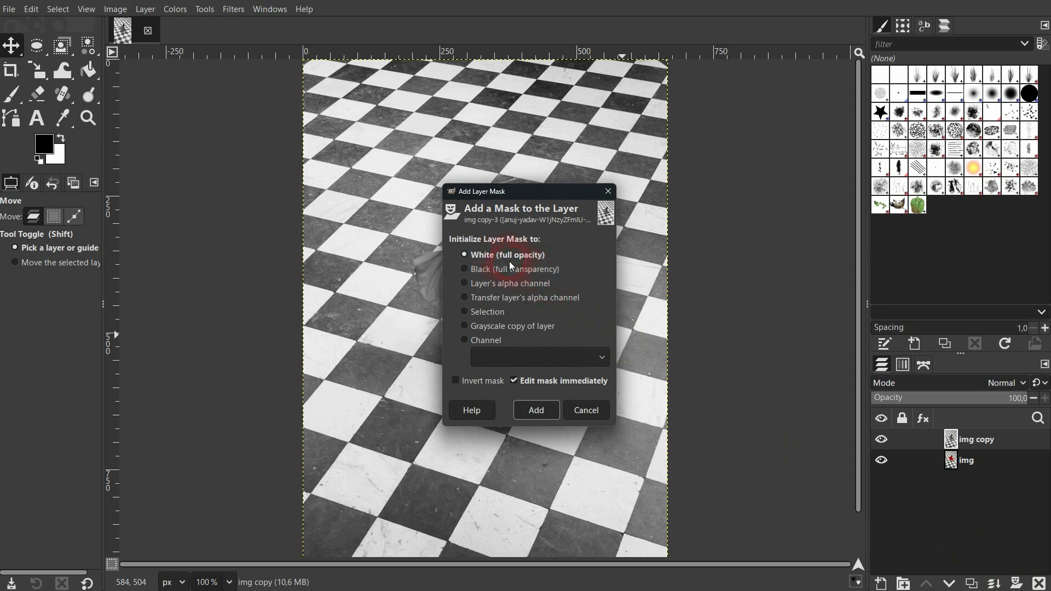
{"action": "left_click", "coordinate": [529, 260]}
{"action": "left_click", "coordinate": [536, 411]}
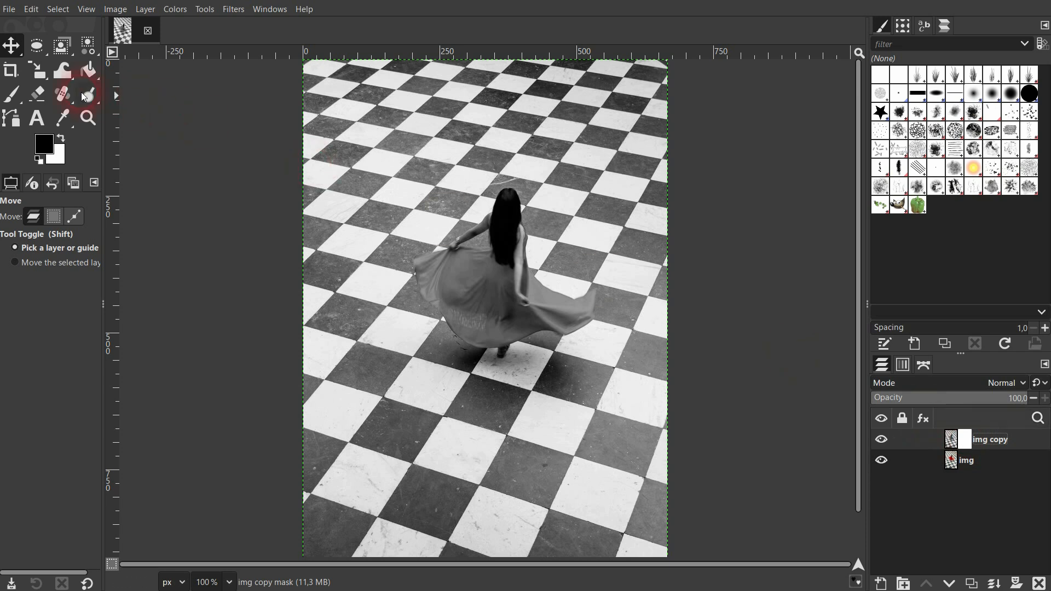
Step: Paint black on the layer mask over the middle of the dress with the Paintbrush, 2. Hardness 025 brush at size 36
{"action": "left_click", "coordinate": [14, 96]}
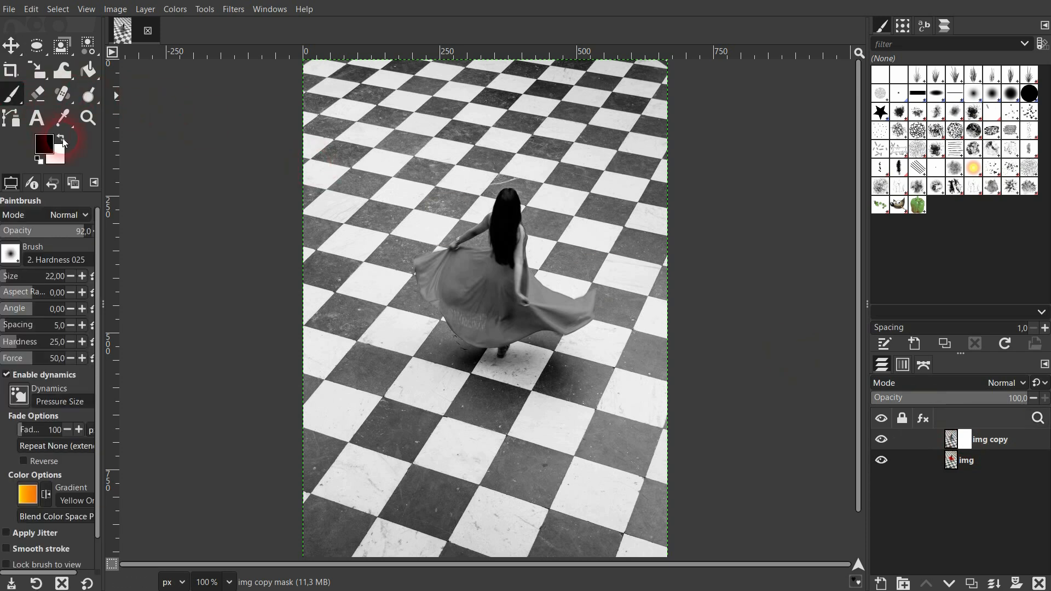
{"action": "left_click", "coordinate": [455, 271]}
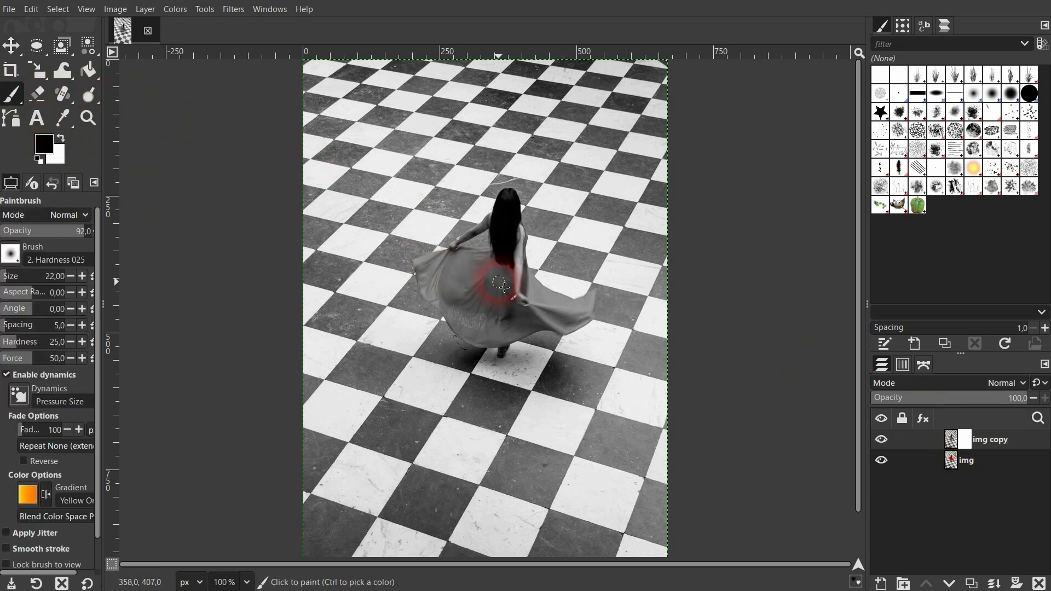
{"action": "scroll", "coordinate": [506, 295], "scroll_direction": "up", "scroll_amount": 10}
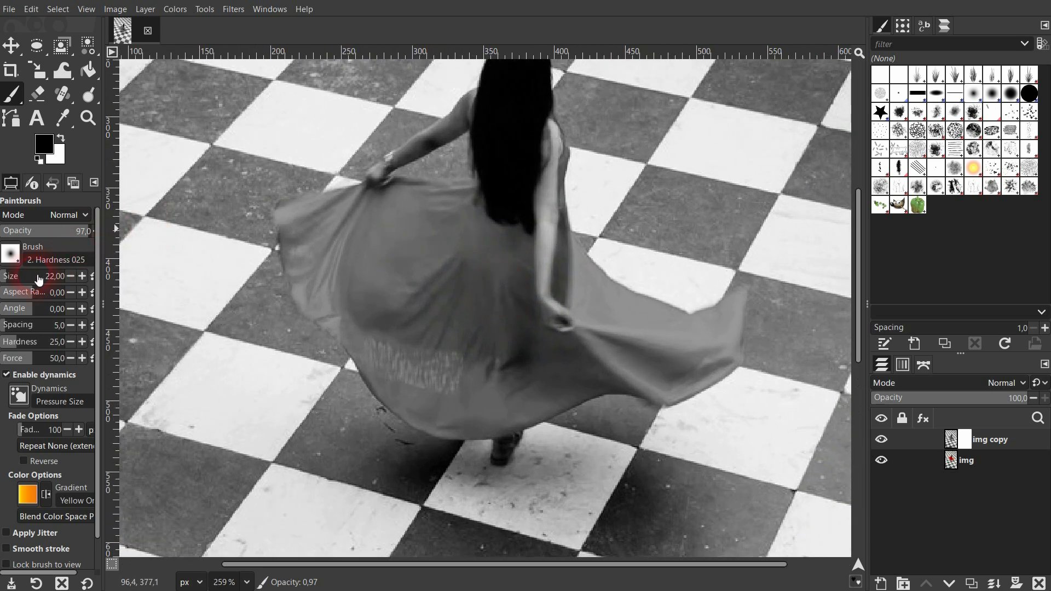
{"action": "left_click", "coordinate": [34, 276]}
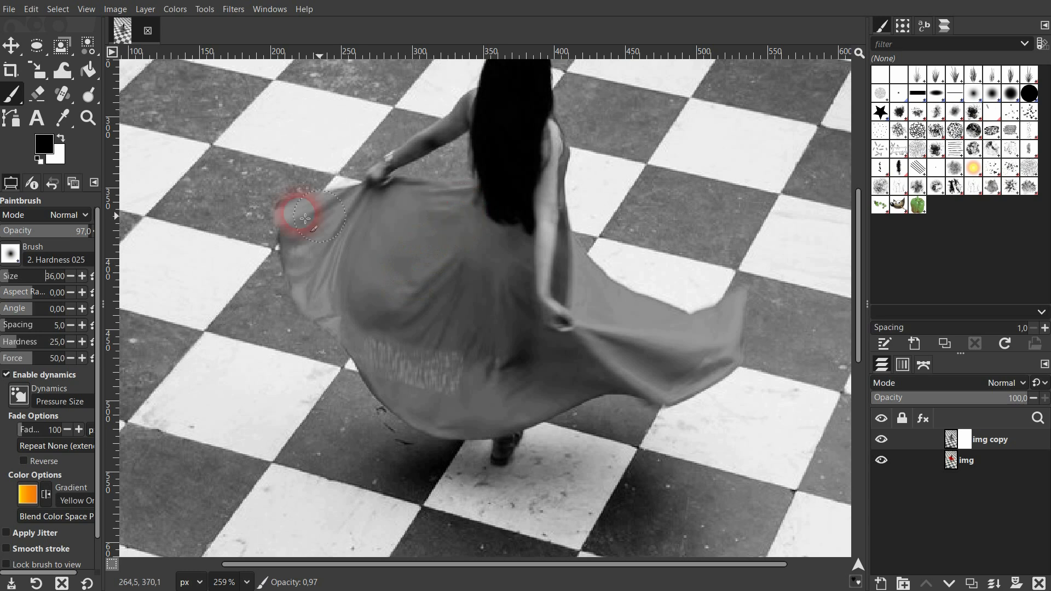
{"action": "mouse_move", "coordinate": [465, 234]}
{"action": "left_mouse_down"}
{"action": "mouse_move", "coordinate": [369, 251]}
{"action": "mouse_move", "coordinate": [310, 241]}
{"action": "mouse_move", "coordinate": [406, 340]}
{"action": "mouse_move", "coordinate": [521, 390]}
{"action": "mouse_move", "coordinate": [706, 356]}
{"action": "mouse_move", "coordinate": [681, 335]}
{"action": "mouse_move", "coordinate": [588, 312]}
{"action": "mouse_move", "coordinate": [625, 349]}
{"action": "mouse_move", "coordinate": [501, 367]}
{"action": "mouse_move", "coordinate": [485, 248]}
{"action": "mouse_move", "coordinate": [462, 258]}
{"action": "mouse_move", "coordinate": [489, 356]}
{"action": "left_mouse_up"}
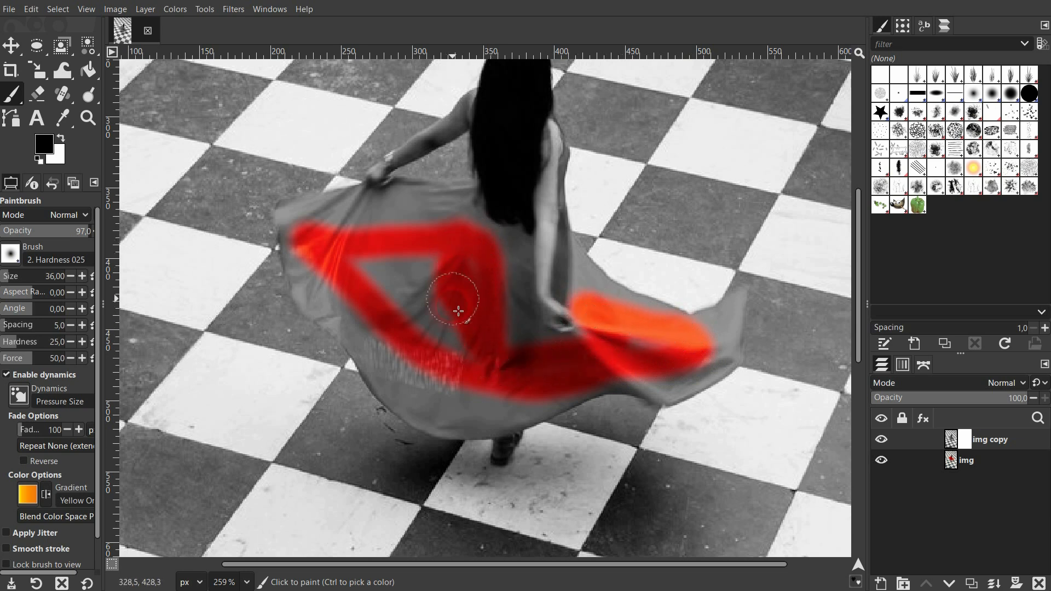
{"action": "mouse_move", "coordinate": [459, 311]}
{"action": "left_mouse_down"}
{"action": "mouse_move", "coordinate": [378, 285]}
{"action": "mouse_move", "coordinate": [454, 308]}
{"action": "mouse_move", "coordinate": [400, 264]}
{"action": "mouse_move", "coordinate": [482, 269]}
{"action": "left_mouse_up"}
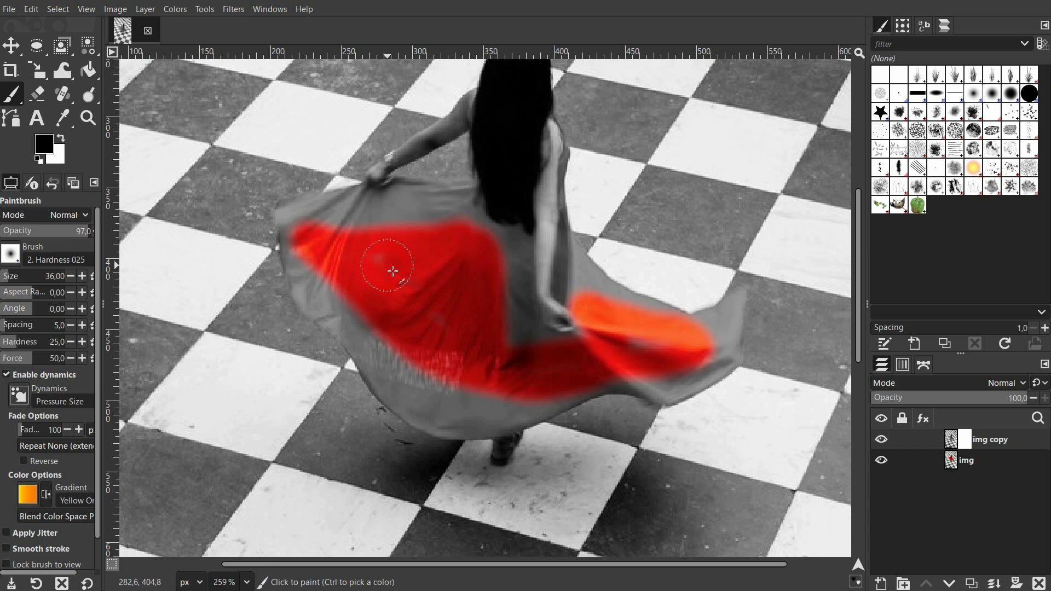
{"action": "left_click_drag", "start_coordinate": [392, 271], "coordinate": [441, 275]}
{"action": "mouse_move", "coordinate": [462, 239]}
{"action": "left_mouse_down"}
{"action": "mouse_move", "coordinate": [458, 214]}
{"action": "mouse_move", "coordinate": [320, 220]}
{"action": "mouse_move", "coordinate": [392, 234]}
{"action": "mouse_move", "coordinate": [491, 231]}
{"action": "mouse_move", "coordinate": [526, 248]}
{"action": "mouse_move", "coordinate": [535, 338]}
{"action": "mouse_move", "coordinate": [507, 330]}
{"action": "left_mouse_up"}
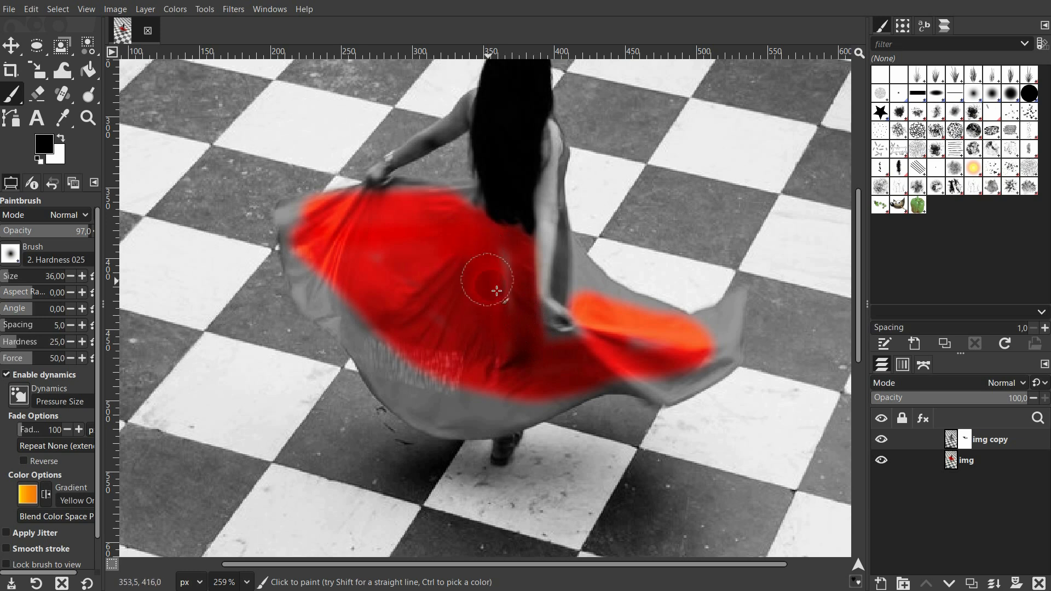
Step: Extend the black mask painting out to the dress's hem, waist edge and both outer folds
{"action": "mouse_move", "coordinate": [500, 392]}
{"action": "left_mouse_down"}
{"action": "mouse_move", "coordinate": [518, 414]}
{"action": "mouse_move", "coordinate": [460, 420]}
{"action": "mouse_move", "coordinate": [411, 398]}
{"action": "mouse_move", "coordinate": [378, 338]}
{"action": "mouse_move", "coordinate": [315, 288]}
{"action": "mouse_move", "coordinate": [301, 225]}
{"action": "left_mouse_up"}
{"action": "mouse_move", "coordinate": [597, 318]}
{"action": "left_mouse_down"}
{"action": "mouse_move", "coordinate": [639, 326]}
{"action": "mouse_move", "coordinate": [575, 290]}
{"action": "mouse_move", "coordinate": [568, 272]}
{"action": "mouse_move", "coordinate": [600, 300]}
{"action": "mouse_move", "coordinate": [675, 333]}
{"action": "mouse_move", "coordinate": [722, 336]}
{"action": "mouse_move", "coordinate": [737, 325]}
{"action": "mouse_move", "coordinate": [695, 384]}
{"action": "mouse_move", "coordinate": [630, 378]}
{"action": "mouse_move", "coordinate": [467, 426]}
{"action": "mouse_move", "coordinate": [416, 422]}
{"action": "mouse_move", "coordinate": [478, 399]}
{"action": "mouse_move", "coordinate": [395, 360]}
{"action": "left_mouse_up"}
{"action": "mouse_move", "coordinate": [400, 396]}
{"action": "left_mouse_down"}
{"action": "mouse_move", "coordinate": [306, 296]}
{"action": "mouse_move", "coordinate": [287, 238]}
{"action": "mouse_move", "coordinate": [288, 218]}
{"action": "mouse_move", "coordinate": [347, 209]}
{"action": "left_mouse_up"}
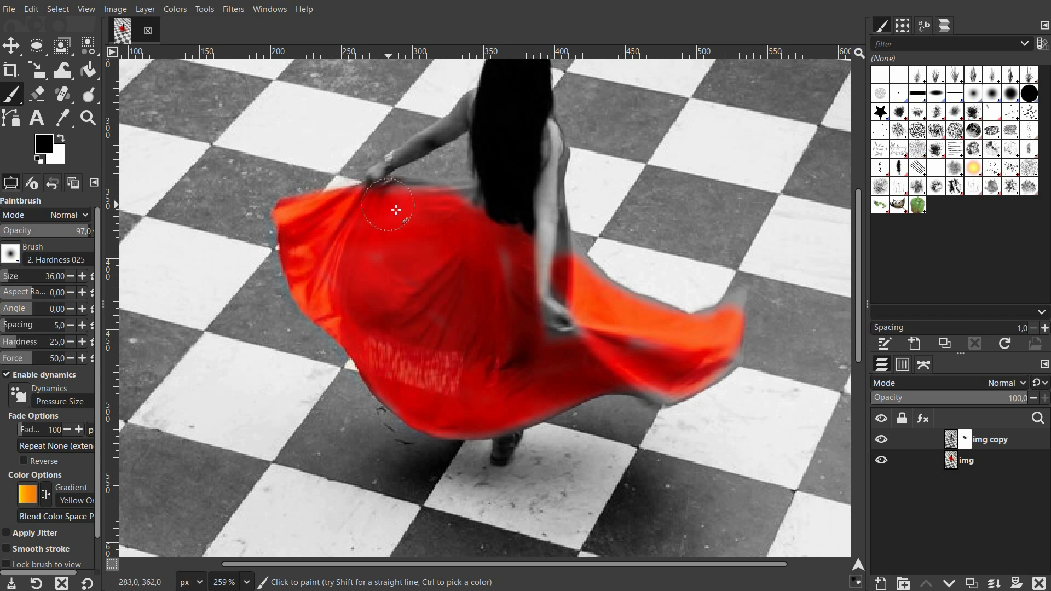
{"action": "mouse_move", "coordinate": [409, 199]}
{"action": "left_mouse_down"}
{"action": "mouse_move", "coordinate": [472, 196]}
{"action": "mouse_move", "coordinate": [478, 287]}
{"action": "mouse_move", "coordinate": [548, 329]}
{"action": "mouse_move", "coordinate": [525, 367]}
{"action": "mouse_move", "coordinate": [521, 354]}
{"action": "mouse_move", "coordinate": [537, 355]}
{"action": "mouse_move", "coordinate": [538, 340]}
{"action": "mouse_move", "coordinate": [568, 354]}
{"action": "mouse_move", "coordinate": [662, 355]}
{"action": "left_mouse_up"}
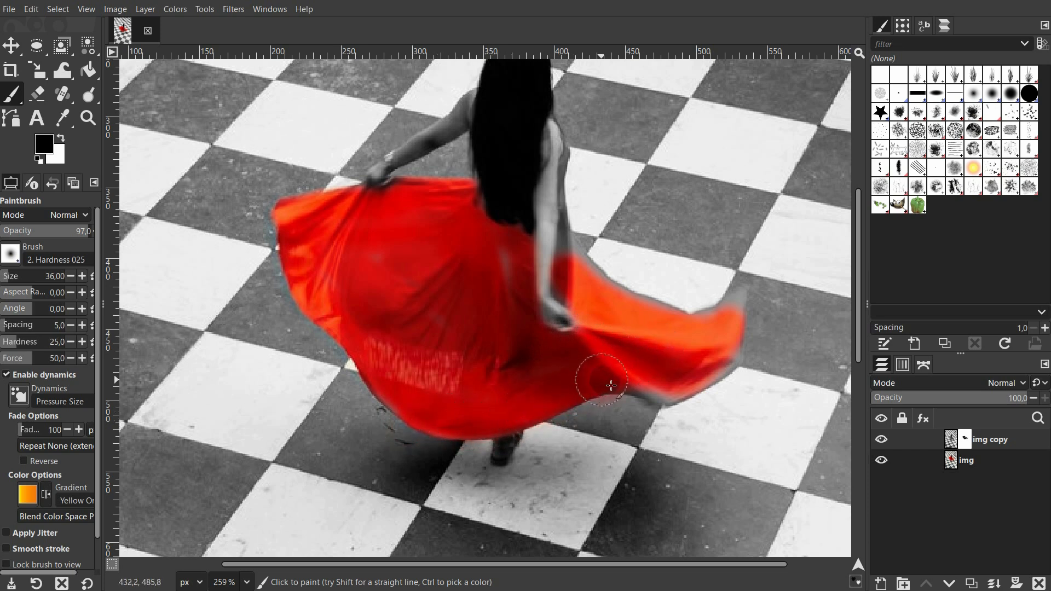
{"action": "mouse_move", "coordinate": [671, 396]}
{"action": "left_mouse_down"}
{"action": "mouse_move", "coordinate": [726, 364]}
{"action": "mouse_move", "coordinate": [742, 314]}
{"action": "mouse_move", "coordinate": [726, 293]}
{"action": "mouse_move", "coordinate": [690, 327]}
{"action": "mouse_move", "coordinate": [669, 307]}
{"action": "mouse_move", "coordinate": [600, 284]}
{"action": "mouse_move", "coordinate": [576, 250]}
{"action": "left_mouse_up"}
Step: Hide and show the img copy layer to compare the woman's upper body with the original colours
{"action": "scroll", "coordinate": [577, 254], "scroll_direction": "up", "scroll_amount": 5}
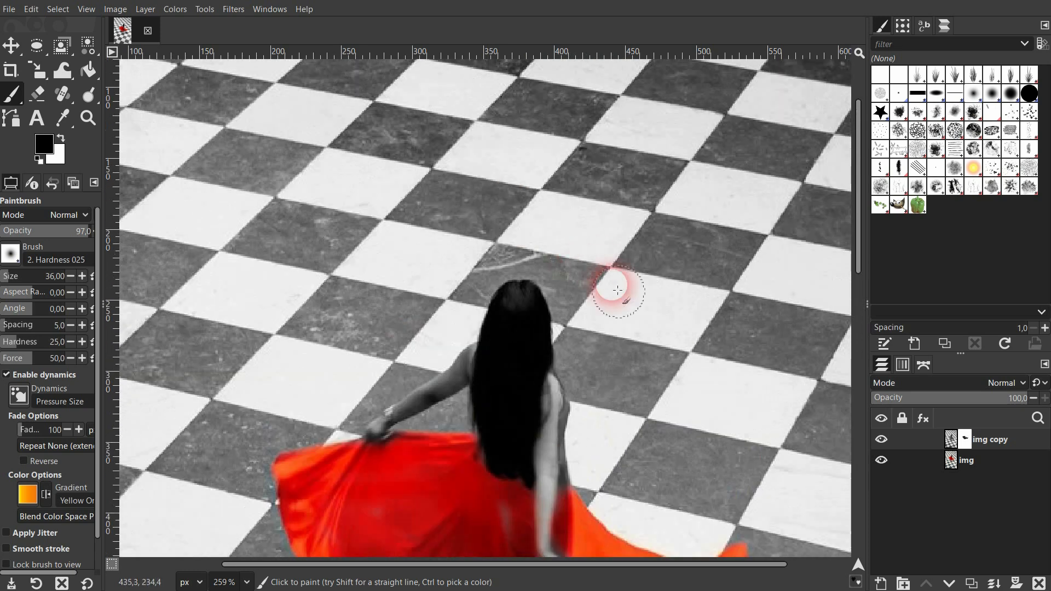
{"action": "left_click", "coordinate": [881, 439]}
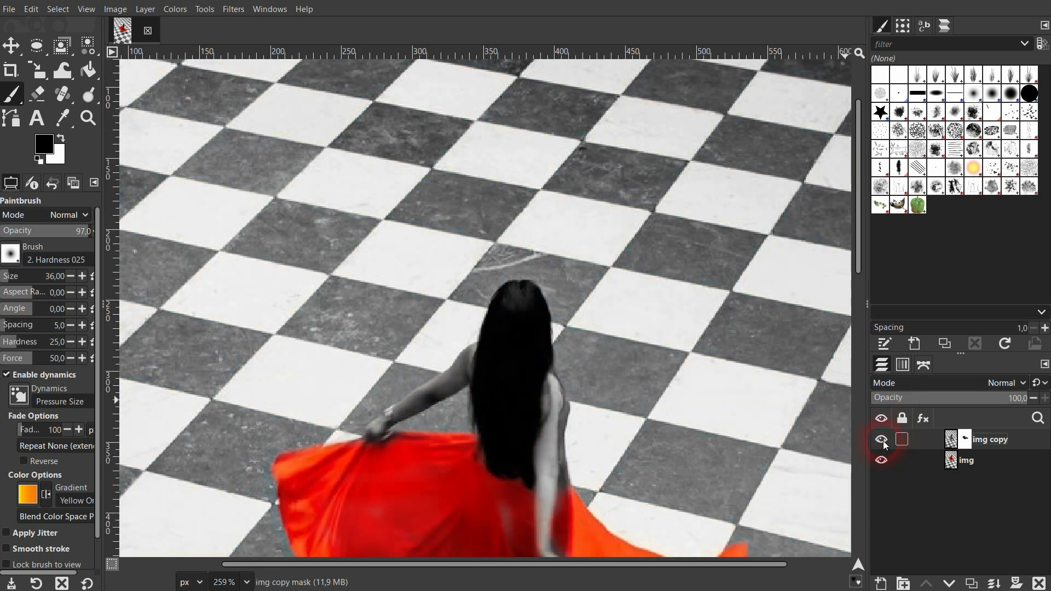
{"action": "left_click", "coordinate": [883, 440]}
{"action": "left_click", "coordinate": [882, 440]}
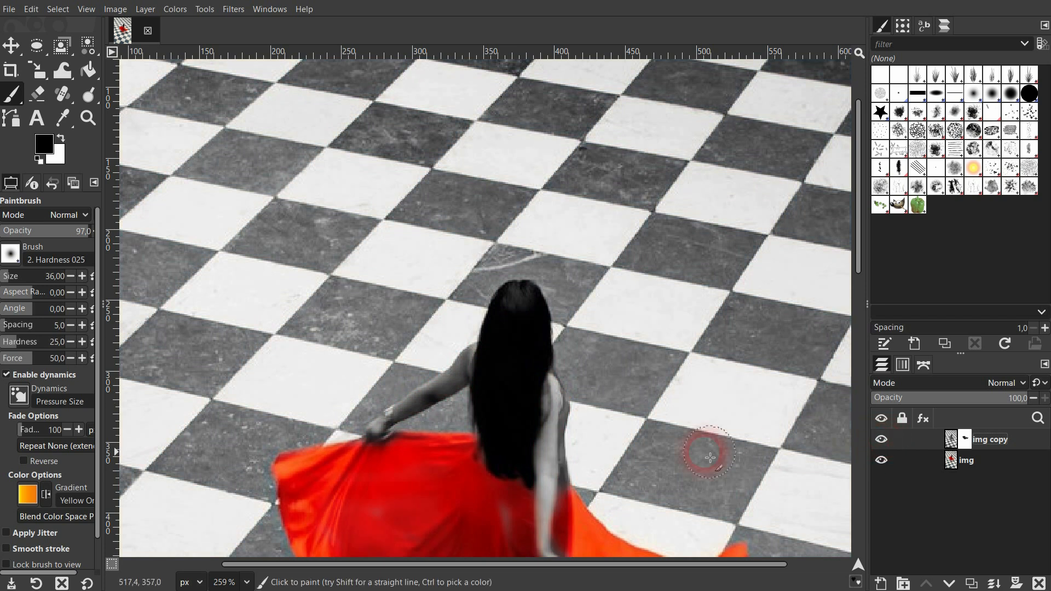
Step: Set the brush size to 4 and paint black on the mask along the narrow strip of dress beside the lowered arm
{"action": "scroll", "coordinate": [608, 449], "scroll_direction": "down", "scroll_amount": 4}
{"action": "mouse_move", "coordinate": [519, 310]}
{"action": "left_mouse_down"}
{"action": "mouse_move", "coordinate": [508, 365]}
{"action": "mouse_move", "coordinate": [501, 319]}
{"action": "mouse_move", "coordinate": [511, 381]}
{"action": "mouse_move", "coordinate": [524, 388]}
{"action": "mouse_move", "coordinate": [571, 349]}
{"action": "left_mouse_up"}
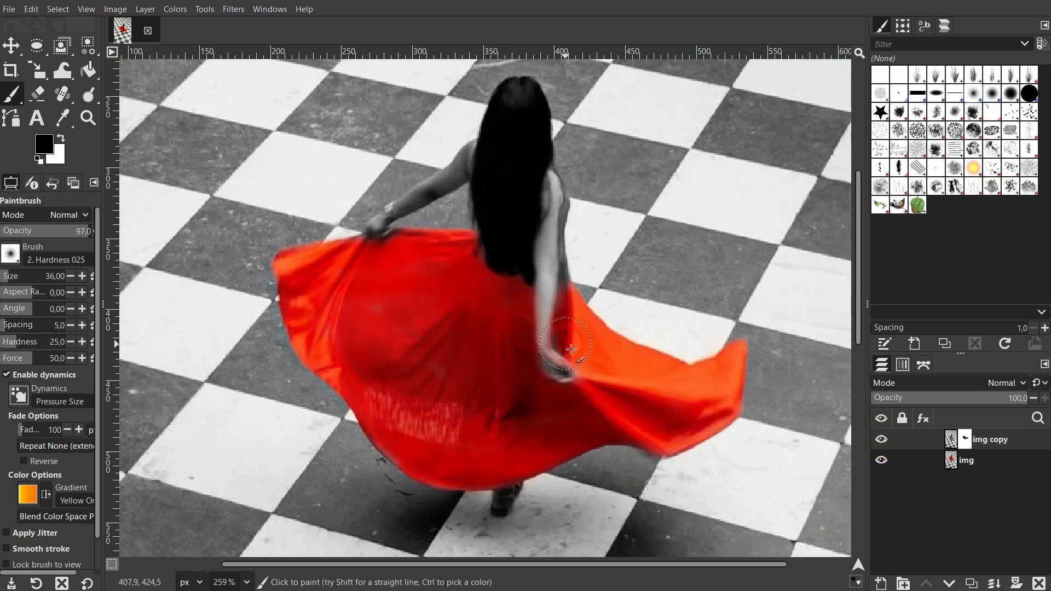
{"action": "scroll", "coordinate": [570, 290], "scroll_direction": "up", "scroll_amount": 2}
{"action": "scroll", "coordinate": [570, 290], "scroll_direction": "up", "scroll_amount": 4}
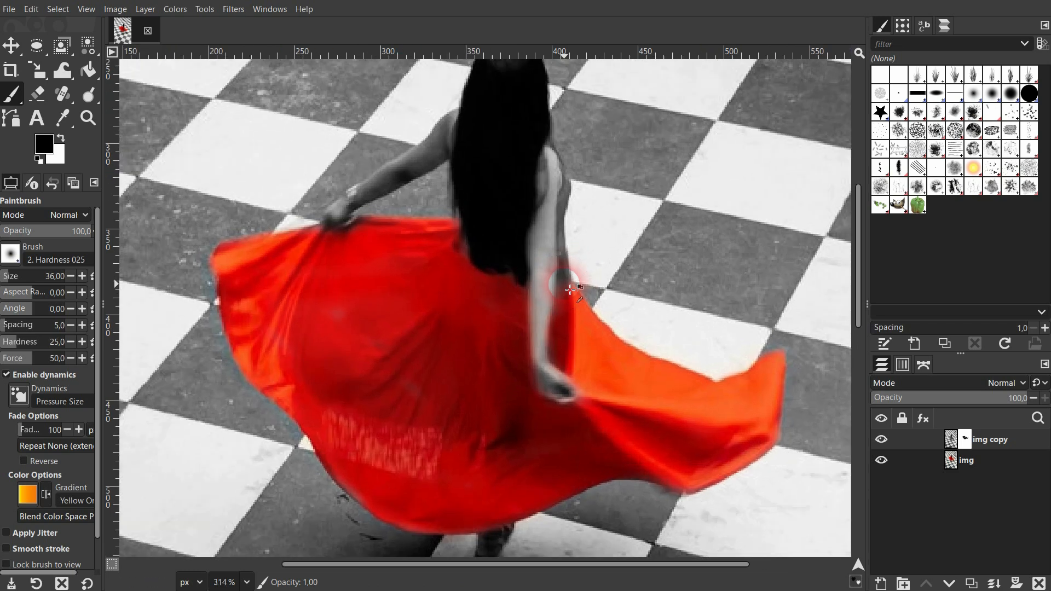
{"action": "scroll", "coordinate": [570, 290], "scroll_direction": "up", "scroll_amount": 1}
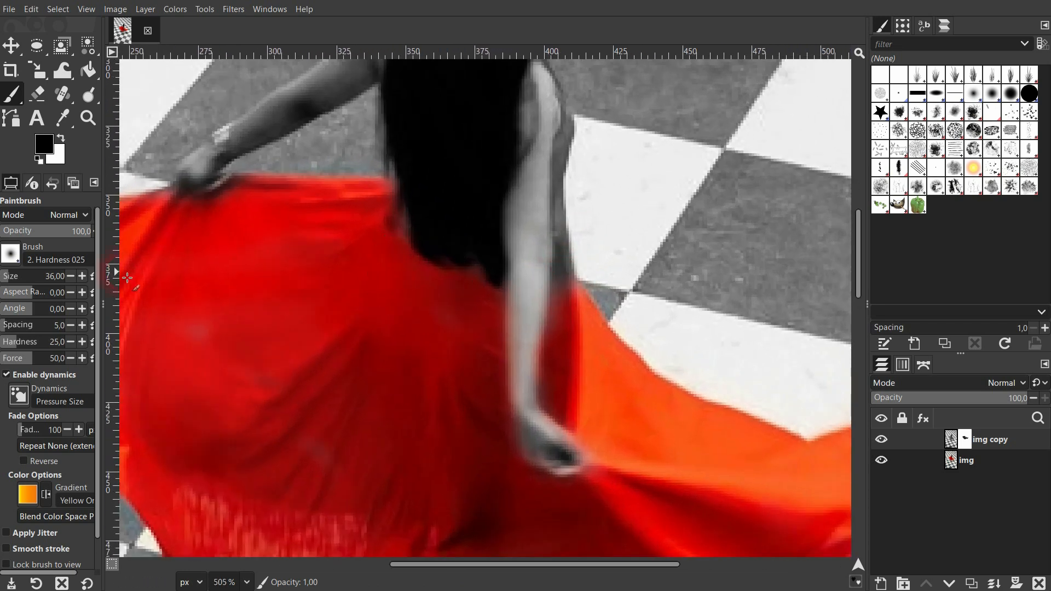
{"action": "left_click", "coordinate": [68, 276]}
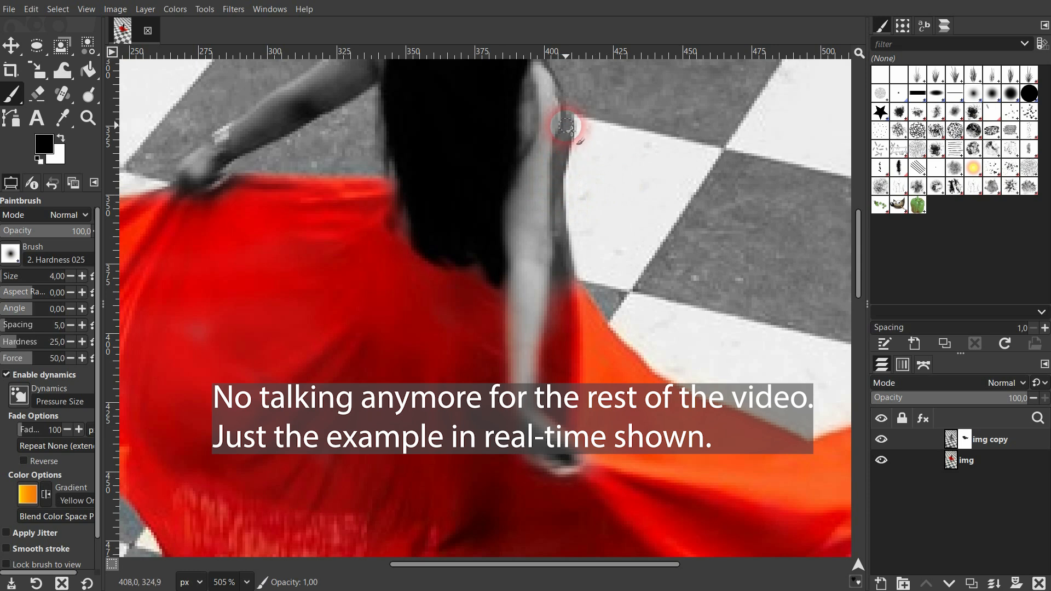
{"action": "mouse_move", "coordinate": [567, 127]}
{"action": "left_mouse_down"}
{"action": "mouse_move", "coordinate": [559, 301]}
{"action": "mouse_move", "coordinate": [564, 280]}
{"action": "mouse_move", "coordinate": [574, 295]}
{"action": "mouse_move", "coordinate": [568, 266]}
{"action": "mouse_move", "coordinate": [575, 282]}
{"action": "mouse_move", "coordinate": [566, 207]}
{"action": "mouse_move", "coordinate": [573, 117]}
{"action": "mouse_move", "coordinate": [557, 246]}
{"action": "mouse_move", "coordinate": [561, 292]}
{"action": "mouse_move", "coordinate": [561, 204]}
{"action": "mouse_move", "coordinate": [567, 283]}
{"action": "left_mouse_up"}
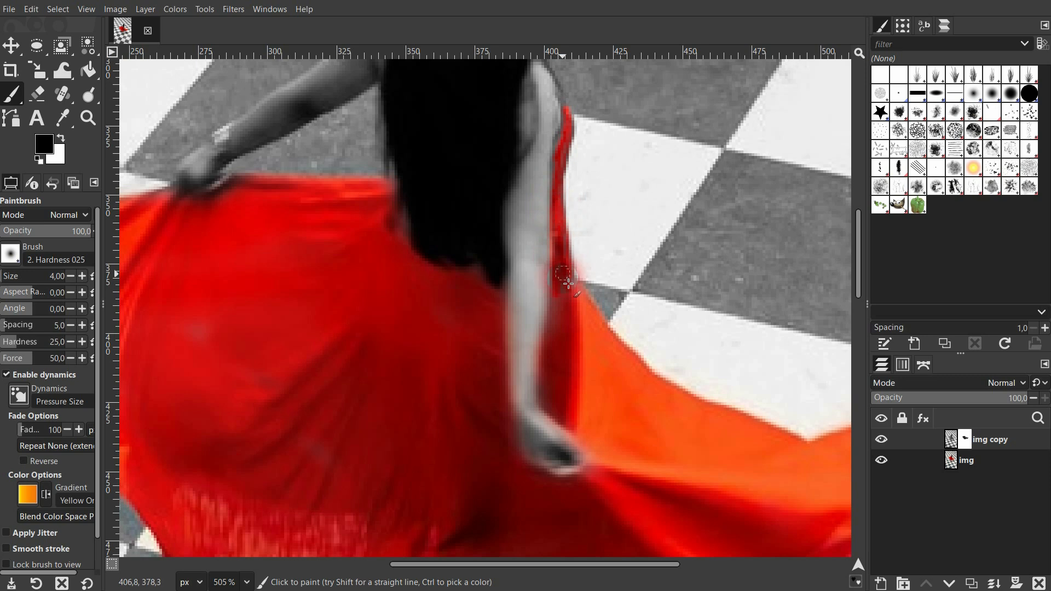
Step: Fill in the upper part of the dress strip beside the lowered arm on the mask, checking against the original colours
{"action": "left_click", "coordinate": [882, 440]}
{"action": "left_click", "coordinate": [881, 439]}
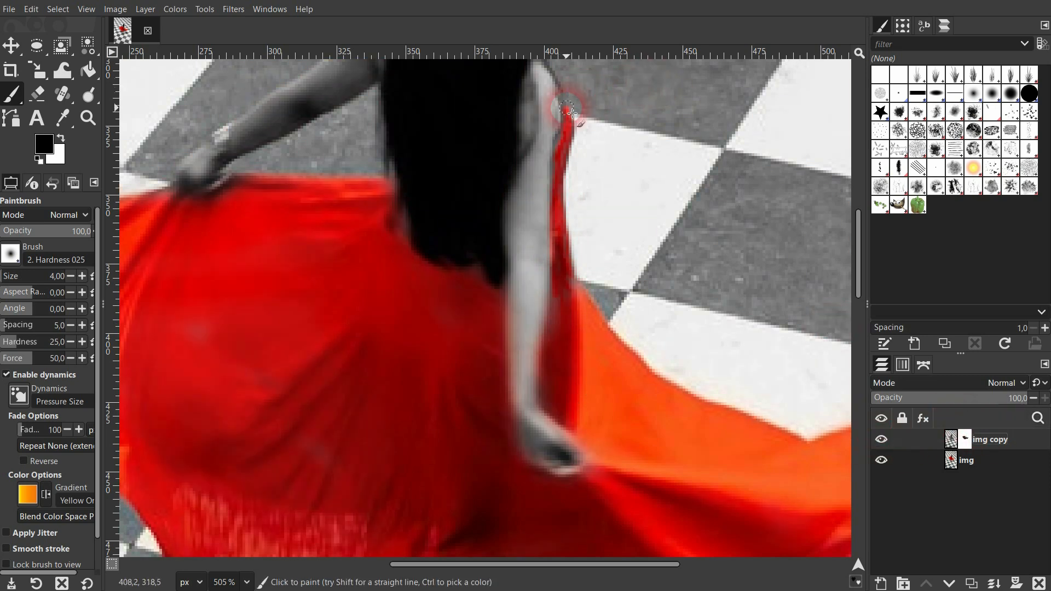
{"action": "mouse_move", "coordinate": [564, 95]}
{"action": "left_mouse_down"}
{"action": "mouse_move", "coordinate": [558, 185]}
{"action": "mouse_move", "coordinate": [577, 130]}
{"action": "mouse_move", "coordinate": [577, 119]}
{"action": "mouse_move", "coordinate": [557, 166]}
{"action": "mouse_move", "coordinate": [559, 211]}
{"action": "left_mouse_up"}
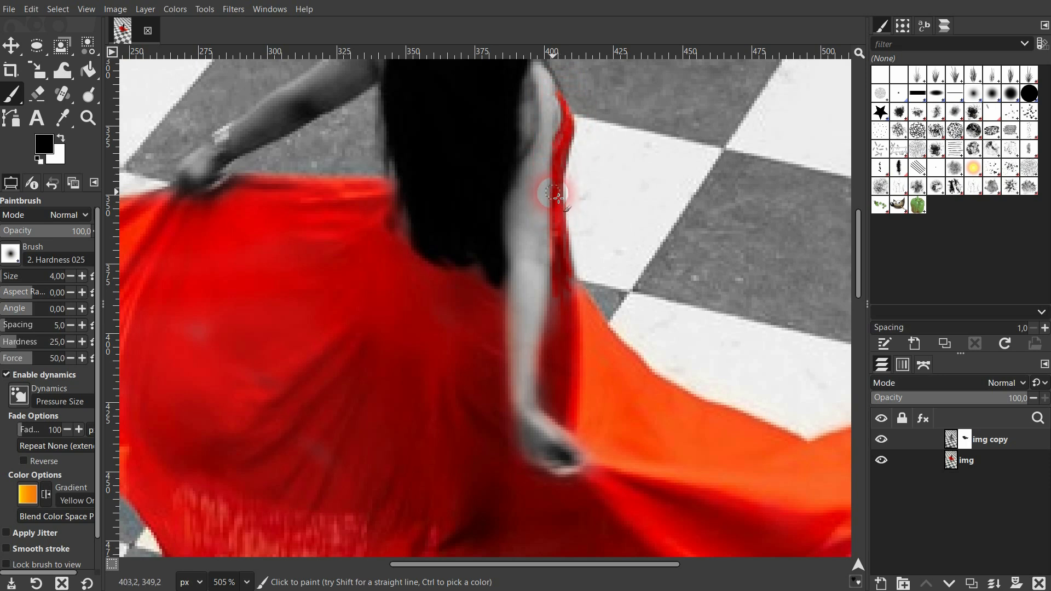
{"action": "left_click", "coordinate": [882, 440]}
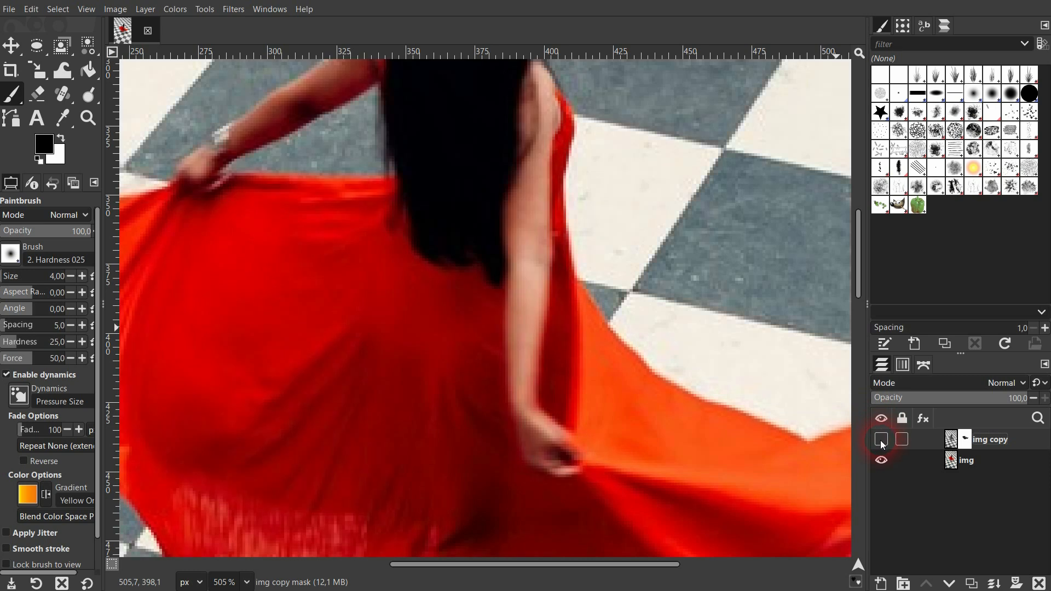
{"action": "left_click", "coordinate": [880, 440]}
{"action": "left_click", "coordinate": [881, 440]}
{"action": "left_click", "coordinate": [881, 441]}
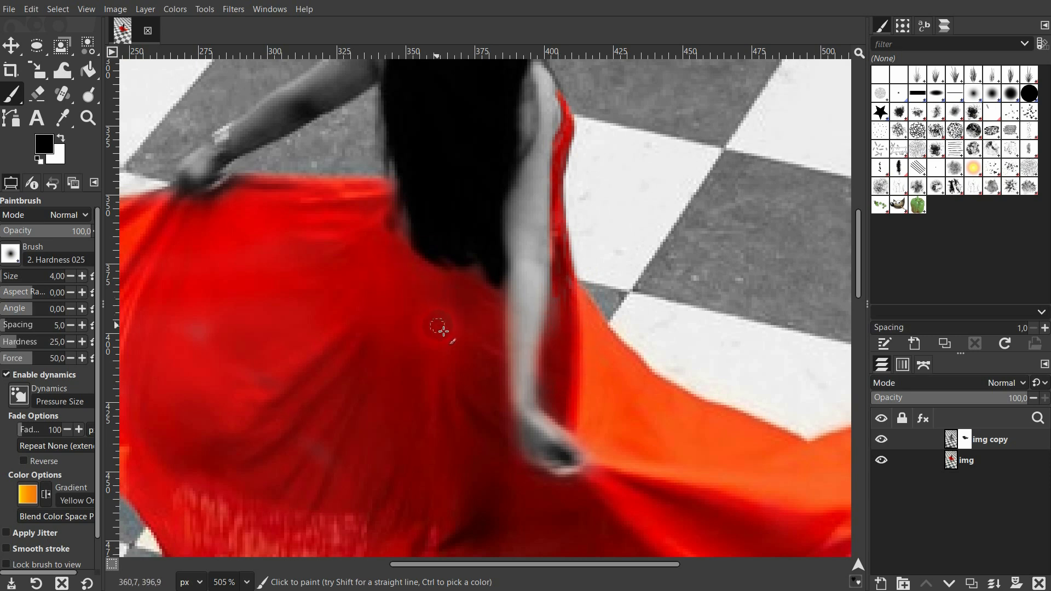
Step: Examine the dress's lower hem and left edge up close for mask inaccuracies
{"action": "scroll", "coordinate": [443, 329], "scroll_direction": "down", "scroll_amount": 3}
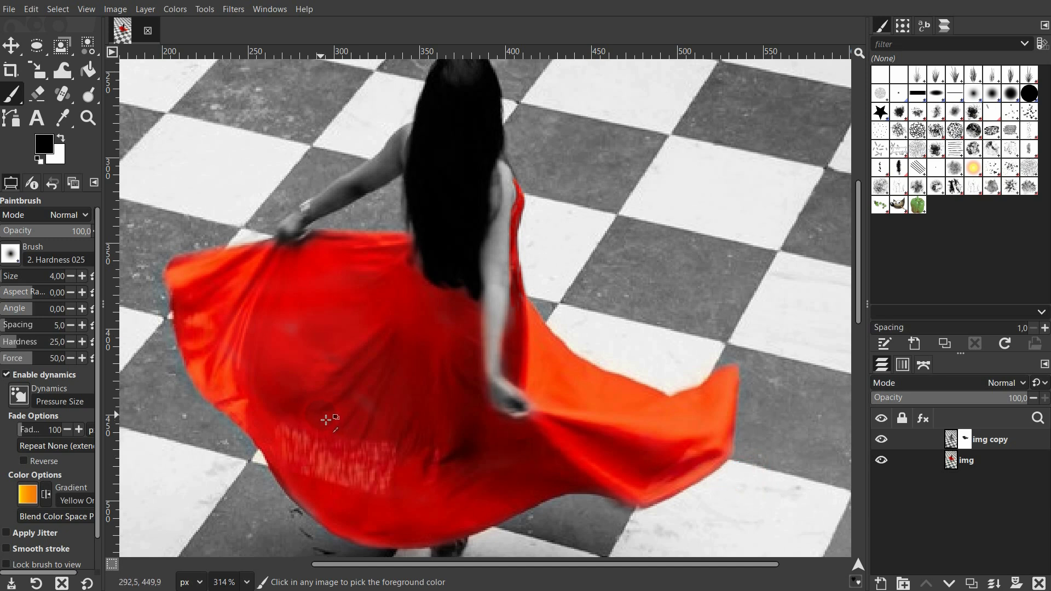
{"action": "scroll", "coordinate": [324, 419], "scroll_direction": "down", "scroll_amount": 3}
{"action": "scroll", "coordinate": [325, 419], "scroll_direction": "down", "scroll_amount": 2}
{"action": "scroll", "coordinate": [307, 323], "scroll_direction": "up", "scroll_amount": 4}
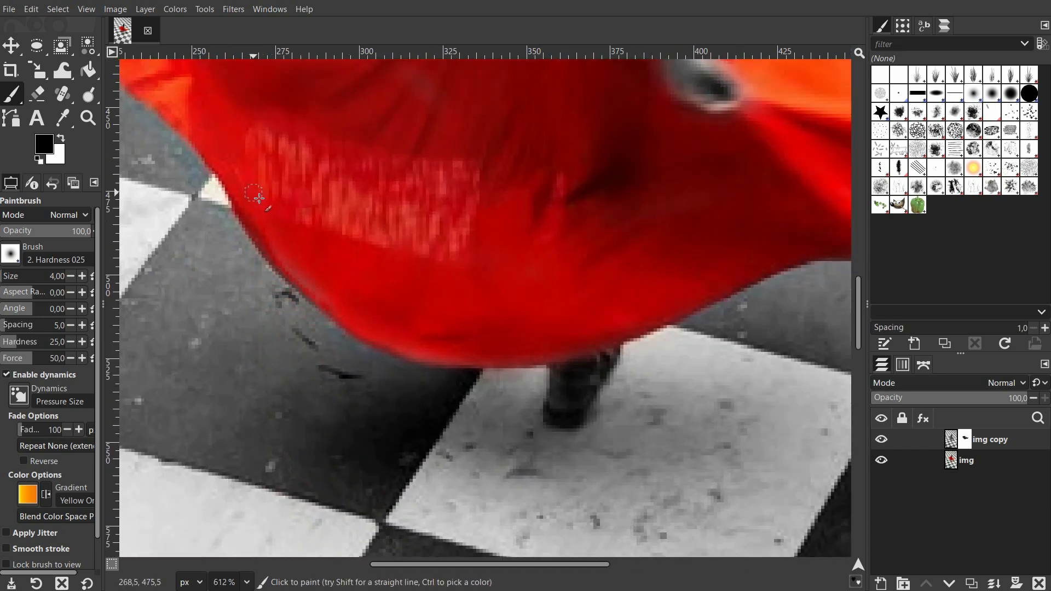
{"action": "scroll", "coordinate": [258, 219], "scroll_direction": "up", "scroll_amount": 10}
{"action": "mouse_move", "coordinate": [269, 345]}
{"action": "left_mouse_down"}
{"action": "mouse_move", "coordinate": [396, 324]}
{"action": "mouse_move", "coordinate": [465, 199]}
{"action": "mouse_move", "coordinate": [454, 194]}
{"action": "left_mouse_up"}
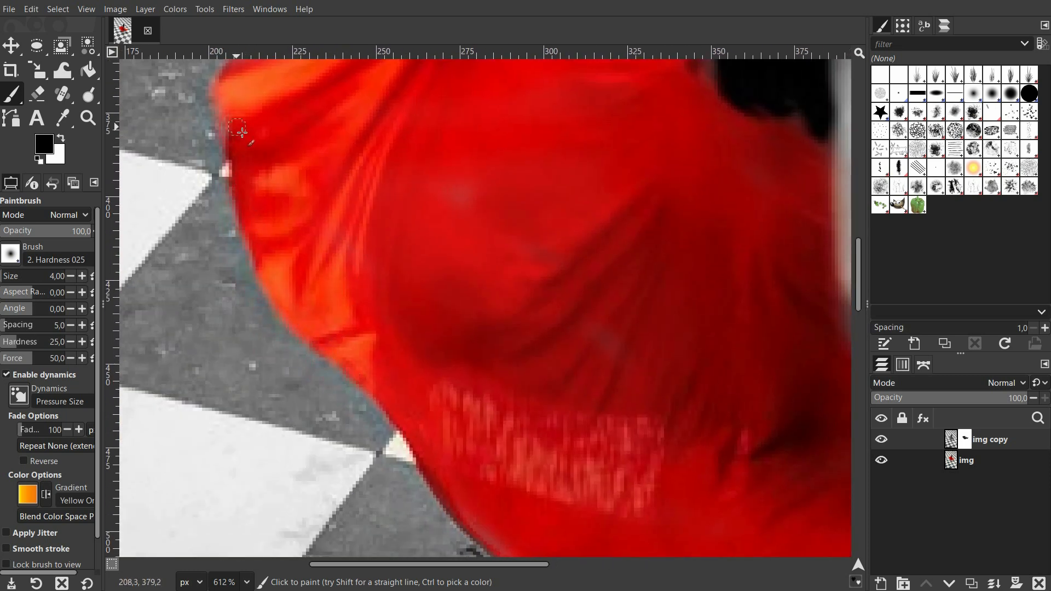
{"action": "left_click_drag", "start_coordinate": [241, 132], "coordinate": [265, 318]}
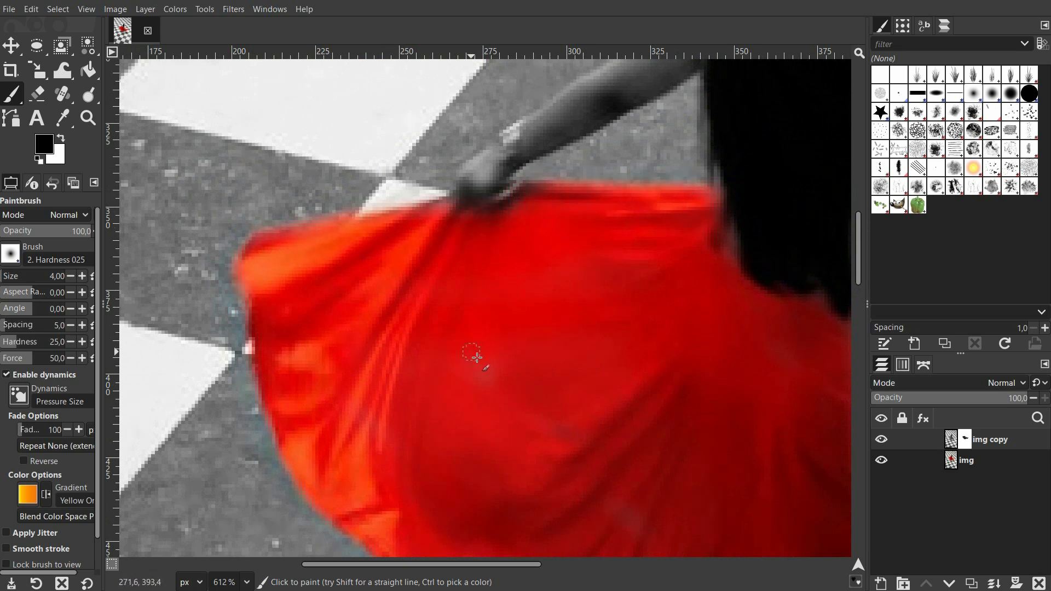
Step: Examine the dress's lower hem, its right-hand tip and its upper edge up close for mask inaccuracies
{"action": "scroll", "coordinate": [387, 323], "scroll_direction": "down", "scroll_amount": 4}
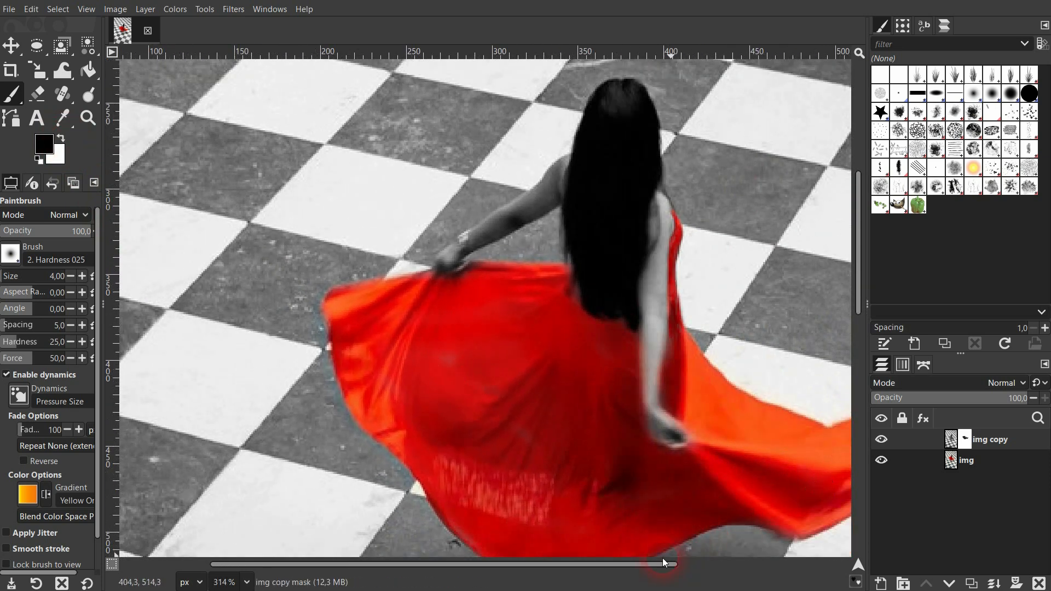
{"action": "left_click_drag", "start_coordinate": [658, 566], "coordinate": [790, 559]}
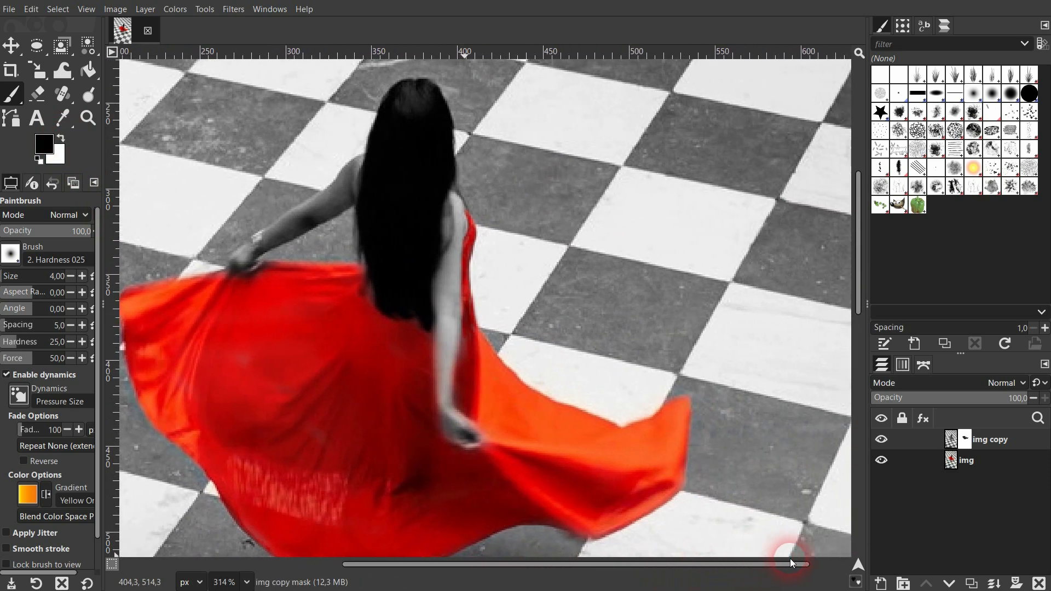
{"action": "scroll", "coordinate": [712, 501], "scroll_direction": "down", "scroll_amount": 5}
{"action": "scroll", "coordinate": [629, 294], "scroll_direction": "up", "scroll_amount": 4}
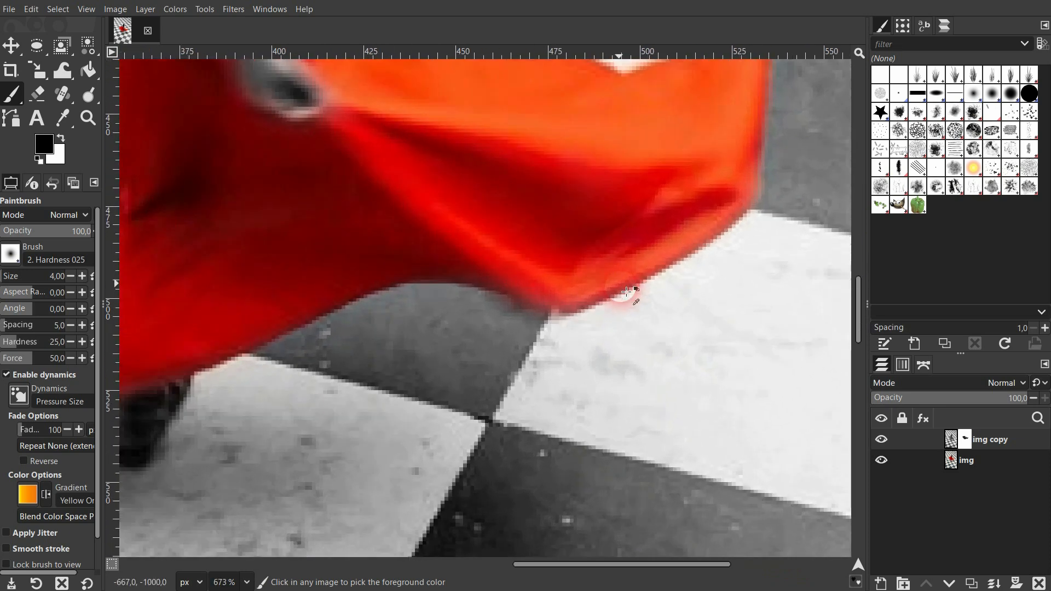
{"action": "left_click_drag", "start_coordinate": [548, 303], "coordinate": [577, 311]}
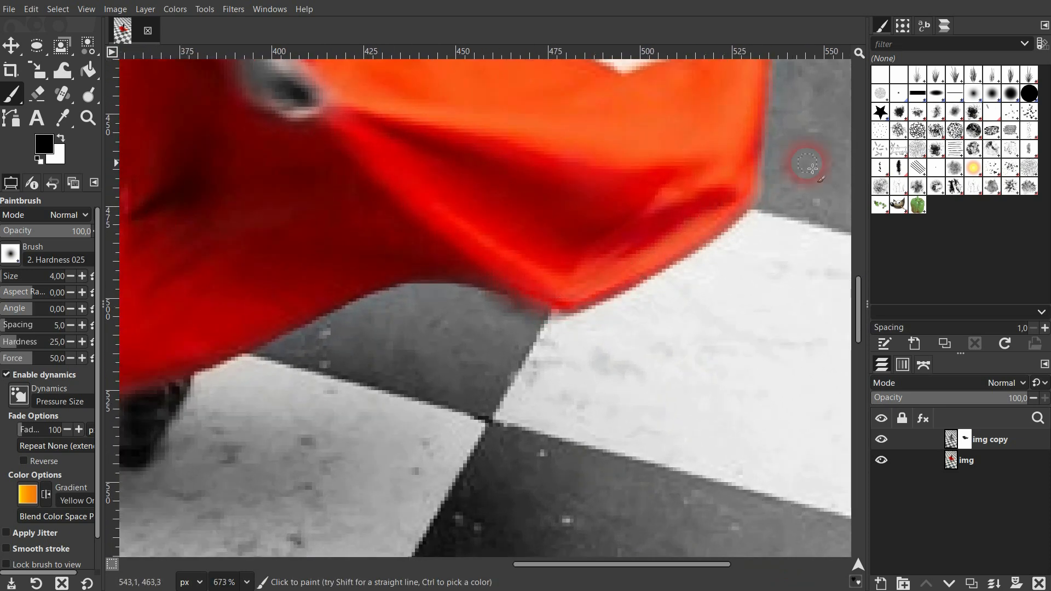
{"action": "scroll", "coordinate": [808, 164], "scroll_direction": "up", "scroll_amount": 4}
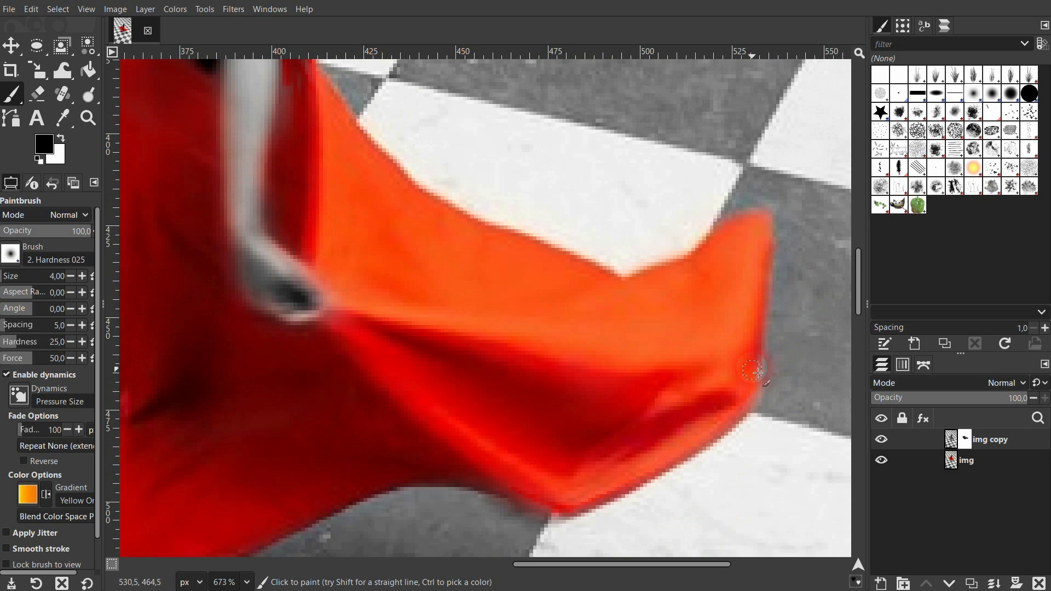
{"action": "mouse_move", "coordinate": [759, 373]}
{"action": "left_mouse_down"}
{"action": "mouse_move", "coordinate": [716, 386]}
{"action": "mouse_move", "coordinate": [758, 391]}
{"action": "mouse_move", "coordinate": [766, 223]}
{"action": "mouse_move", "coordinate": [745, 220]}
{"action": "mouse_move", "coordinate": [665, 274]}
{"action": "left_mouse_up"}
{"action": "left_click_drag", "start_coordinate": [388, 208], "coordinate": [597, 408]}
{"action": "mouse_move", "coordinate": [559, 360]}
{"action": "left_mouse_down"}
{"action": "mouse_move", "coordinate": [507, 193]}
{"action": "mouse_move", "coordinate": [515, 491]}
{"action": "mouse_move", "coordinate": [523, 373]}
{"action": "mouse_move", "coordinate": [531, 384]}
{"action": "mouse_move", "coordinate": [522, 296]}
{"action": "mouse_move", "coordinate": [521, 322]}
{"action": "mouse_move", "coordinate": [537, 232]}
{"action": "left_mouse_up"}
{"action": "left_click_drag", "start_coordinate": [278, 365], "coordinate": [688, 334]}
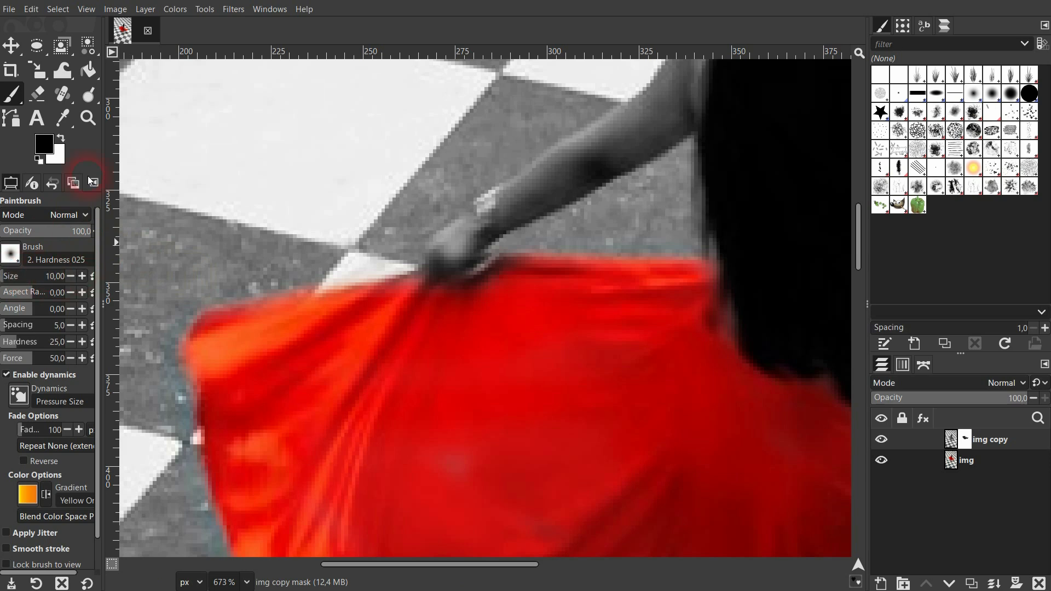
Step: With brush size 10, paint black on the mask over the floor beside the dress's left tip, and white over the lowered arm
{"action": "mouse_move", "coordinate": [333, 242]}
{"action": "left_mouse_down"}
{"action": "mouse_move", "coordinate": [401, 247]}
{"action": "mouse_move", "coordinate": [336, 270]}
{"action": "mouse_move", "coordinate": [218, 280]}
{"action": "mouse_move", "coordinate": [166, 310]}
{"action": "mouse_move", "coordinate": [165, 367]}
{"action": "left_mouse_up"}
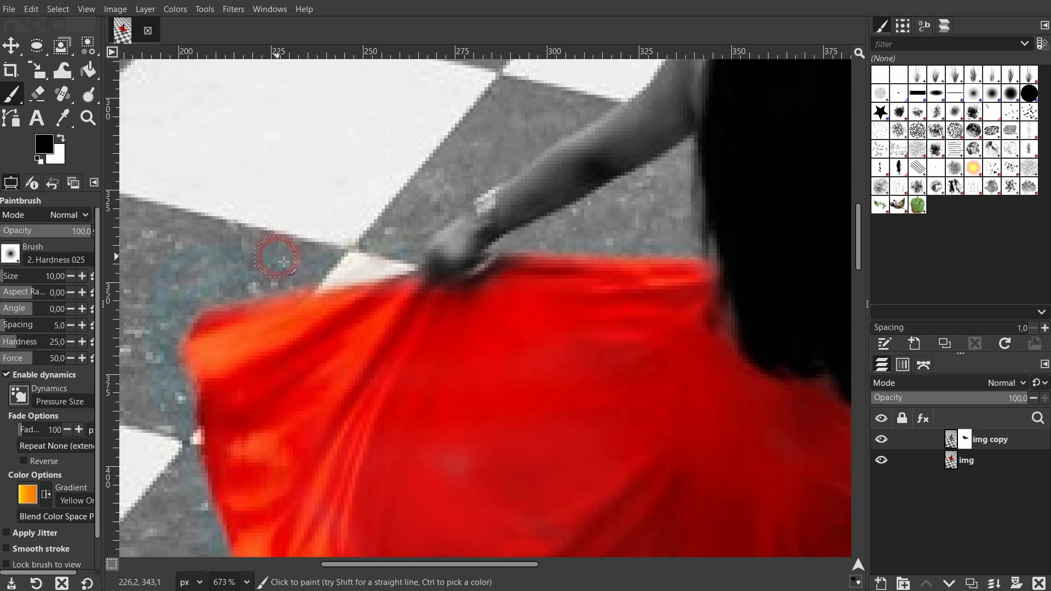
{"action": "mouse_move", "coordinate": [690, 383]}
{"action": "left_mouse_down"}
{"action": "mouse_move", "coordinate": [440, 300]}
{"action": "mouse_move", "coordinate": [300, 235]}
{"action": "left_mouse_up"}
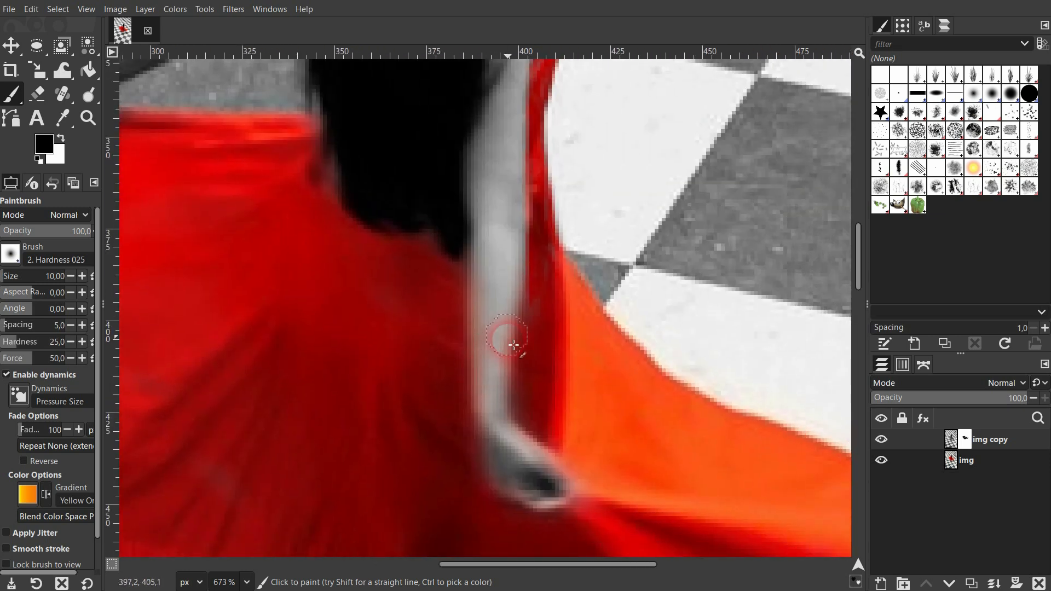
{"action": "mouse_move", "coordinate": [512, 340]}
{"action": "left_mouse_down"}
{"action": "mouse_move", "coordinate": [488, 270]}
{"action": "mouse_move", "coordinate": [496, 313]}
{"action": "mouse_move", "coordinate": [491, 296]}
{"action": "left_mouse_up"}
{"action": "left_click_drag", "start_coordinate": [499, 288], "coordinate": [495, 430]}
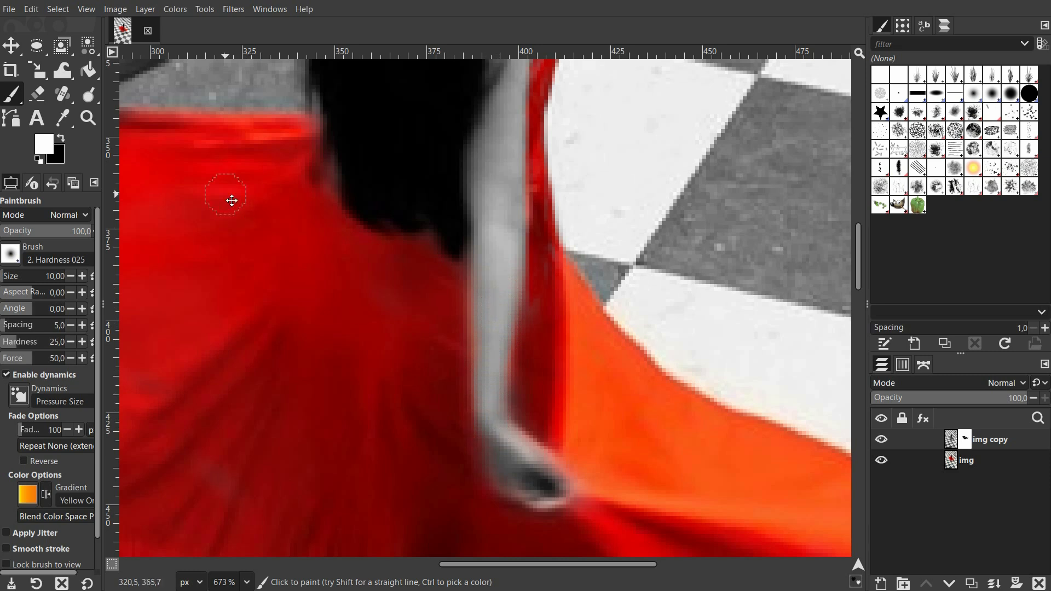
Step: Examine the dress's outline from the held-up left side along the hem to the right-hand tip for leftover mask errors
{"action": "left_click_drag", "start_coordinate": [231, 200], "coordinate": [689, 283]}
{"action": "mouse_move", "coordinate": [432, 211]}
{"action": "left_mouse_down"}
{"action": "mouse_move", "coordinate": [381, 203]}
{"action": "mouse_move", "coordinate": [400, 208]}
{"action": "mouse_move", "coordinate": [282, 221]}
{"action": "mouse_move", "coordinate": [229, 243]}
{"action": "mouse_move", "coordinate": [293, 197]}
{"action": "mouse_move", "coordinate": [205, 247]}
{"action": "mouse_move", "coordinate": [310, 176]}
{"action": "mouse_move", "coordinate": [201, 173]}
{"action": "left_mouse_up"}
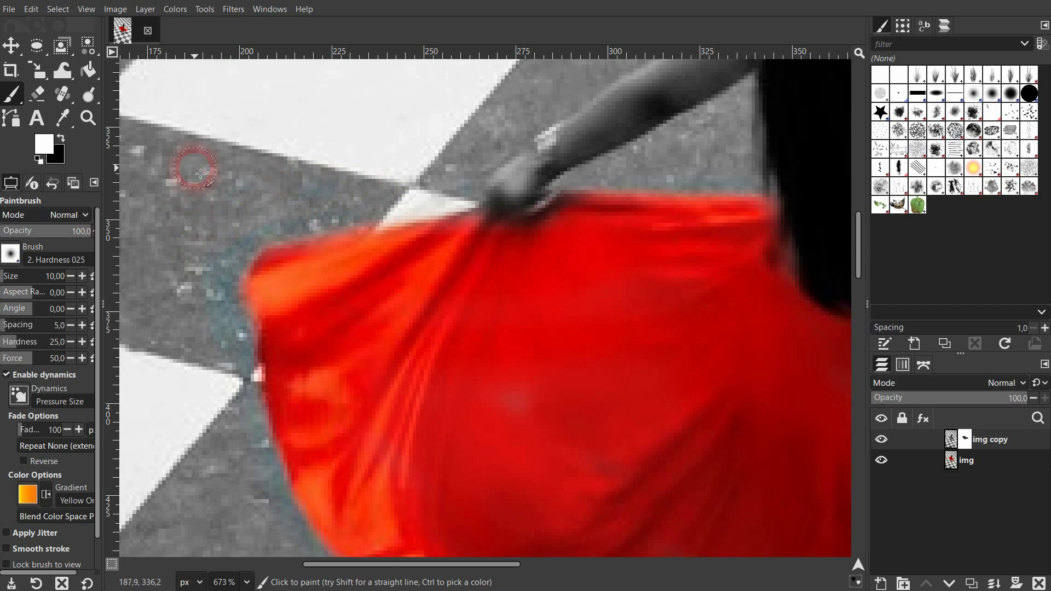
{"action": "left_click_drag", "start_coordinate": [272, 472], "coordinate": [174, 264]}
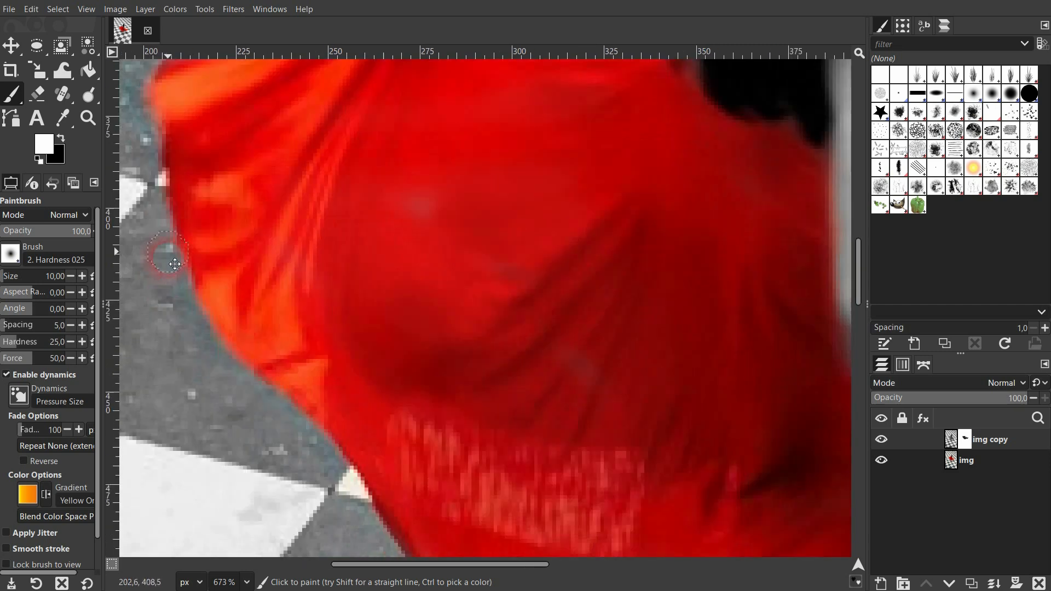
{"action": "left_click_drag", "start_coordinate": [258, 429], "coordinate": [170, 236]}
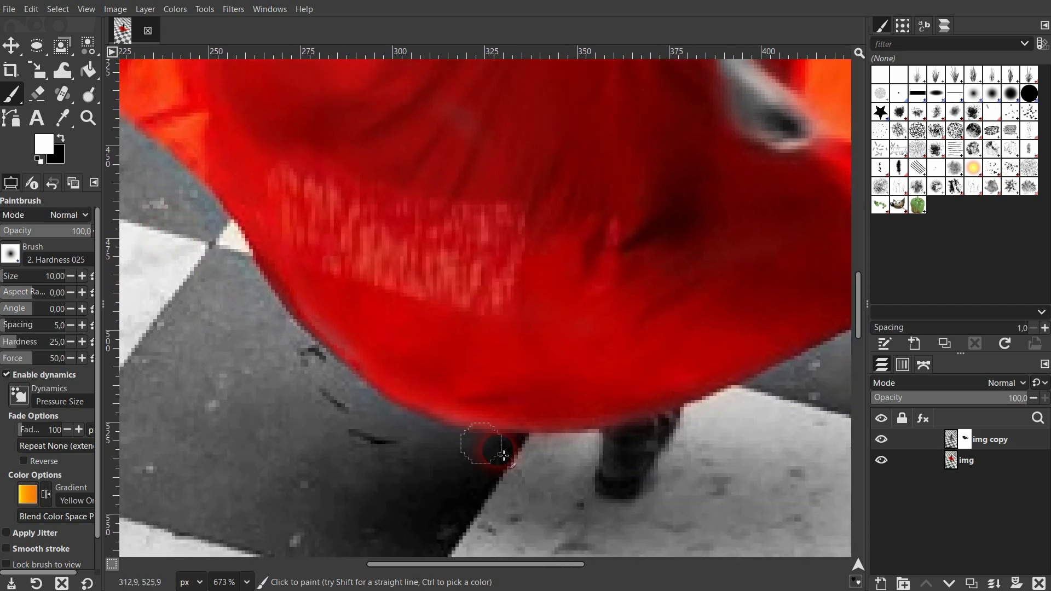
{"action": "left_click_drag", "start_coordinate": [504, 456], "coordinate": [382, 429]}
{"action": "left_click_drag", "start_coordinate": [732, 371], "coordinate": [418, 426]}
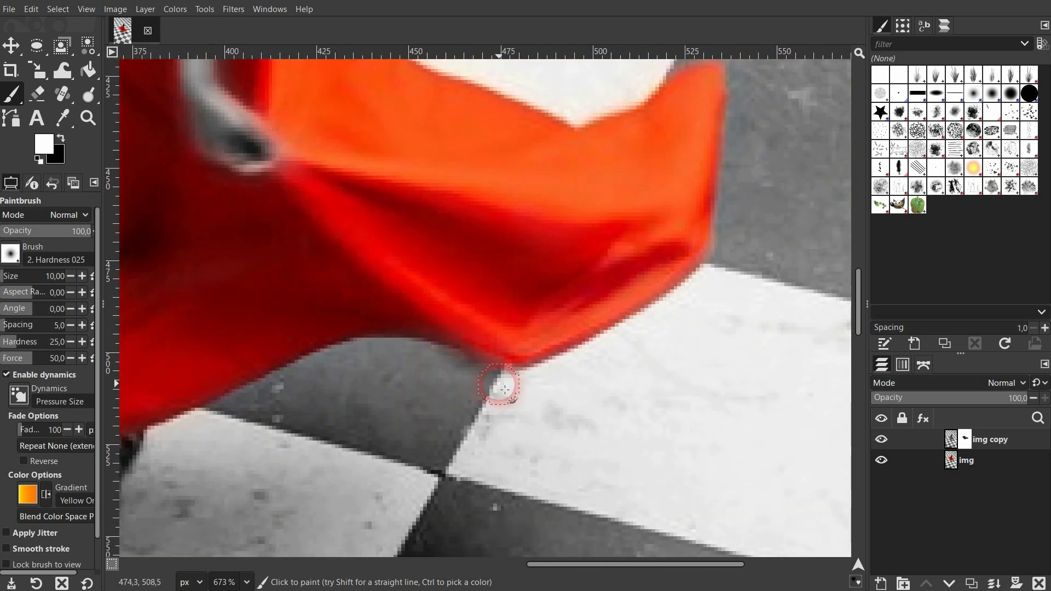
{"action": "left_click_drag", "start_coordinate": [798, 241], "coordinate": [723, 380]}
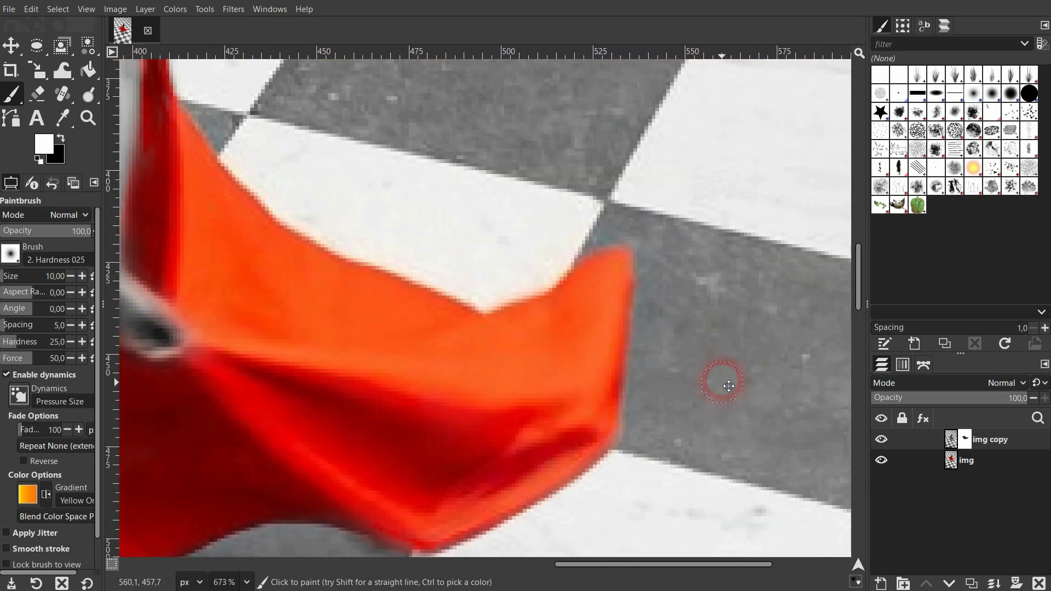
{"action": "left_click_drag", "start_coordinate": [479, 188], "coordinate": [771, 363]}
{"action": "left_click_drag", "start_coordinate": [523, 400], "coordinate": [493, 267]}
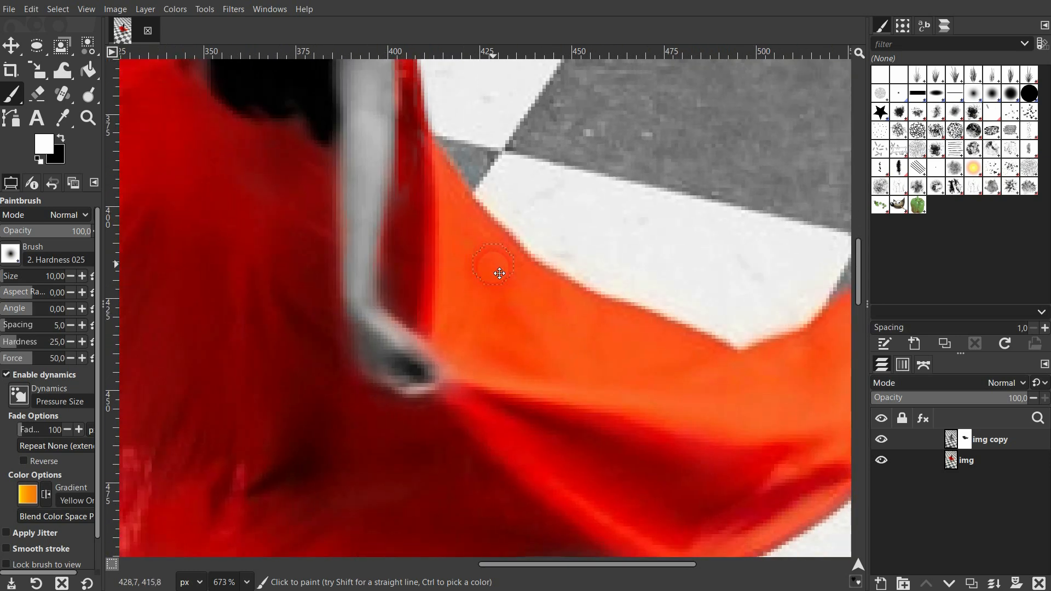
Step: Compare the lowered arm with the original colours by hiding and showing the img copy layer, and check the whole picture
{"action": "left_click", "coordinate": [880, 440]}
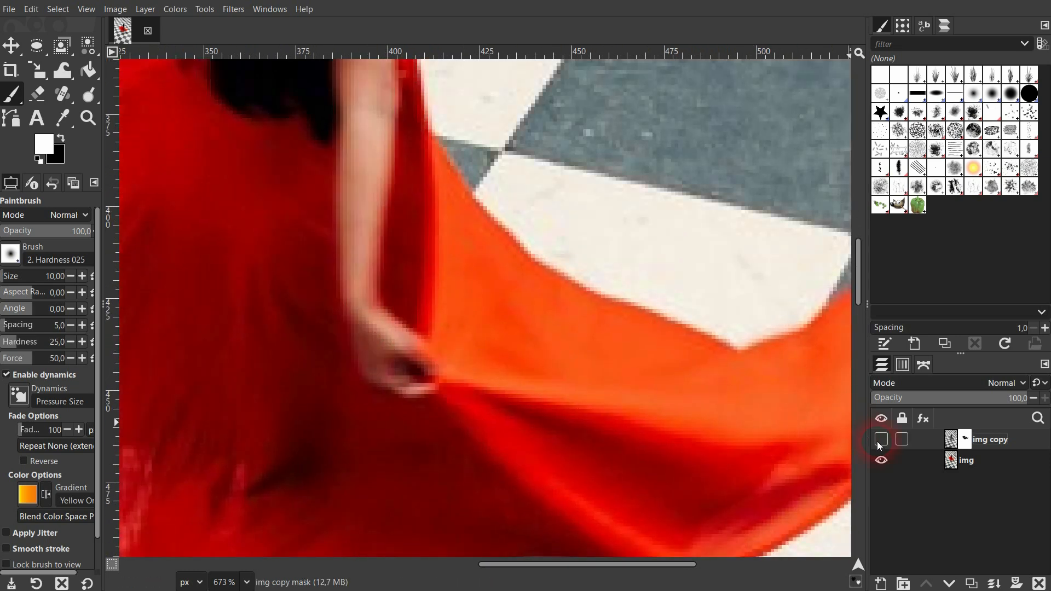
{"action": "left_click", "coordinate": [880, 440]}
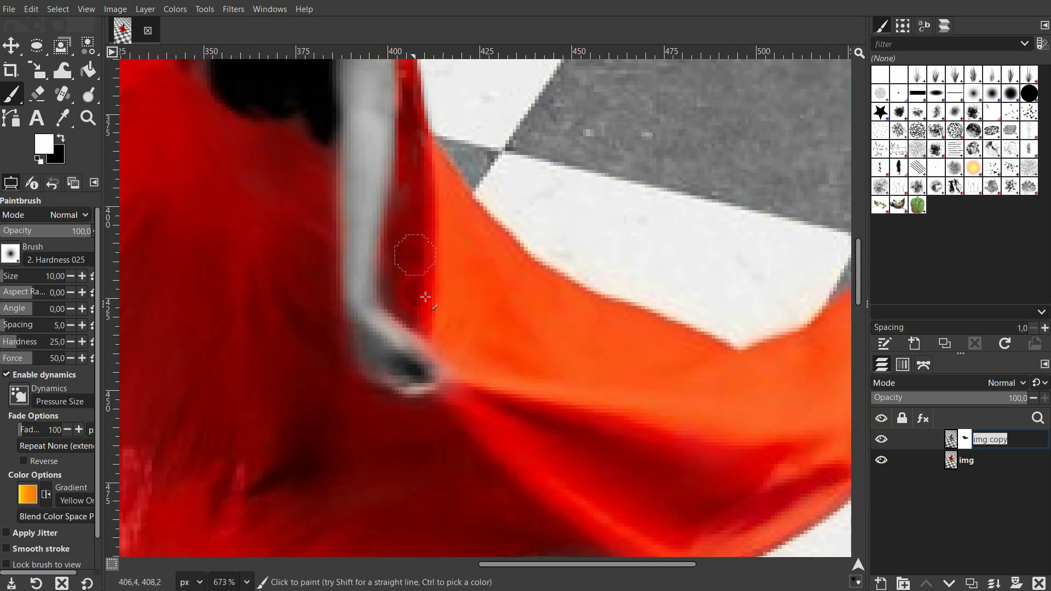
{"action": "left_click_drag", "start_coordinate": [367, 172], "coordinate": [375, 435]}
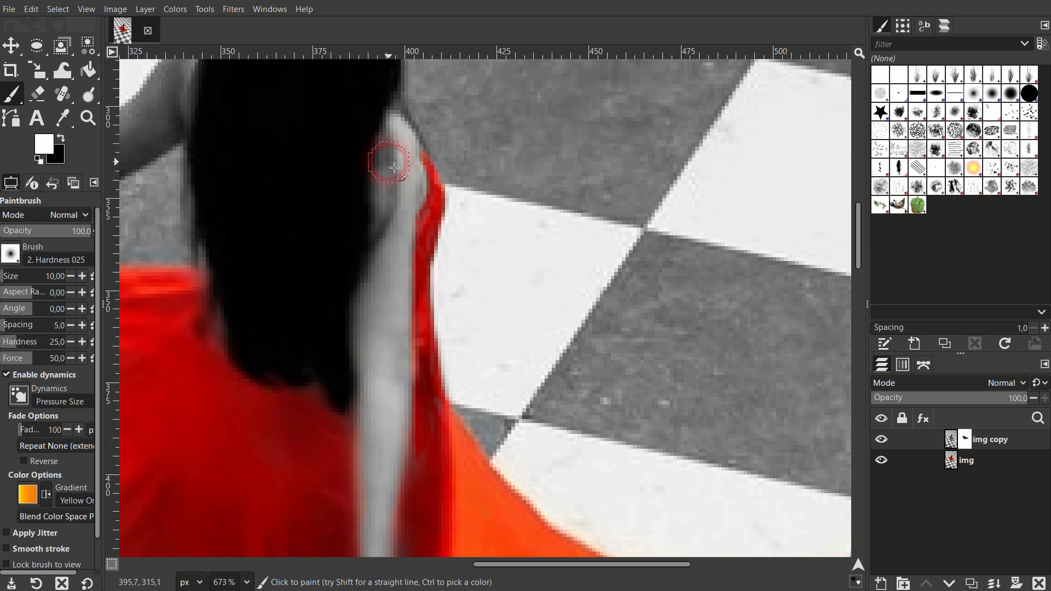
{"action": "scroll", "coordinate": [394, 167], "scroll_direction": "down", "scroll_amount": 5, "text": "ctrl"}
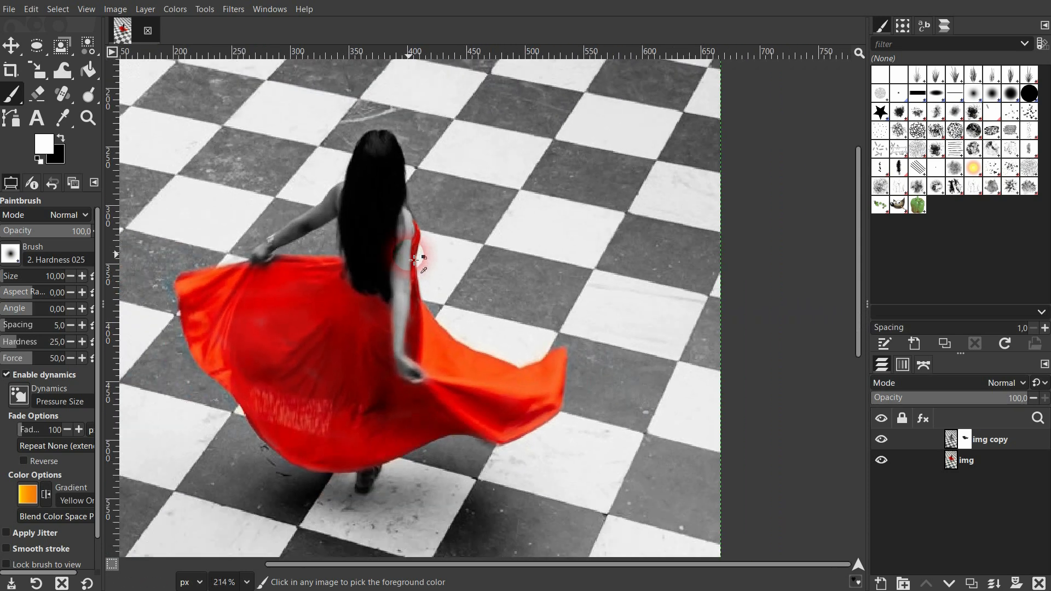
{"action": "scroll", "coordinate": [307, 280], "scroll_direction": "down", "scroll_amount": 2, "text": "ctrl"}
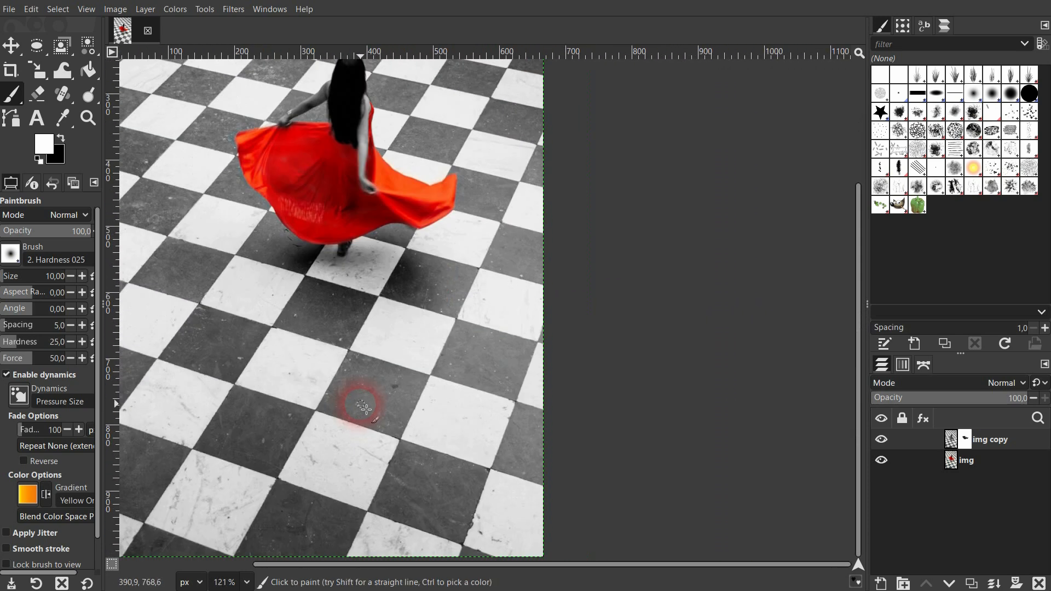
{"action": "scroll", "coordinate": [365, 405], "scroll_direction": "down", "scroll_amount": 2, "text": "ctrl"}
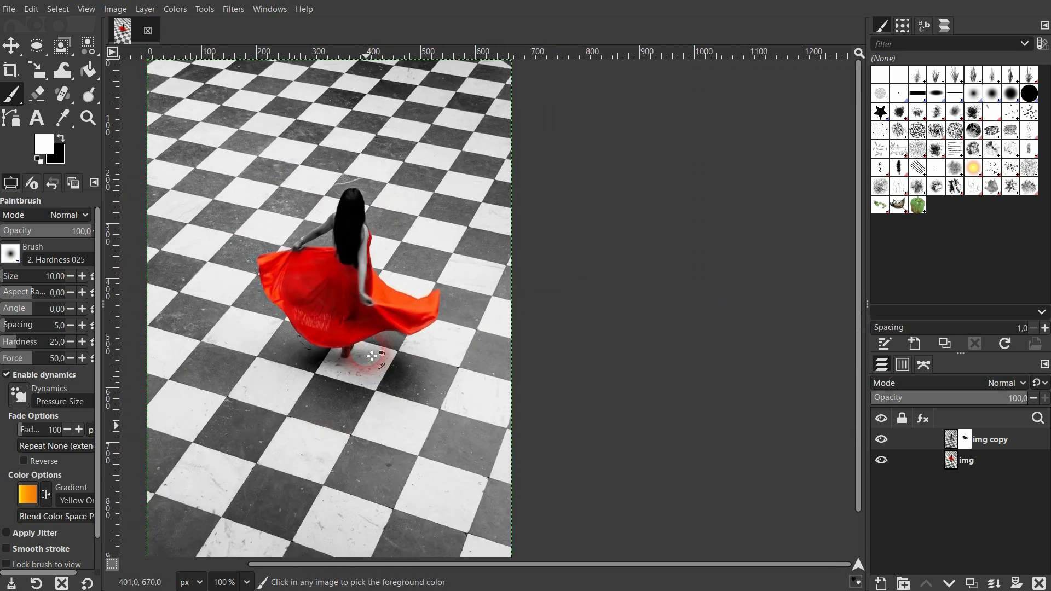
{"action": "scroll", "coordinate": [372, 356], "scroll_direction": "down", "scroll_amount": 1, "text": "ctrl"}
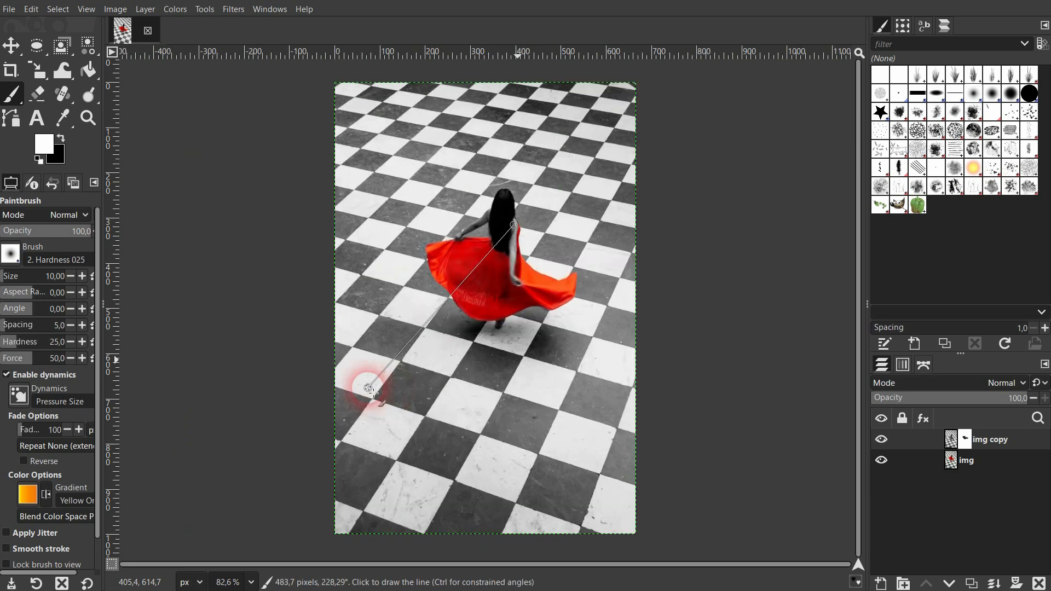